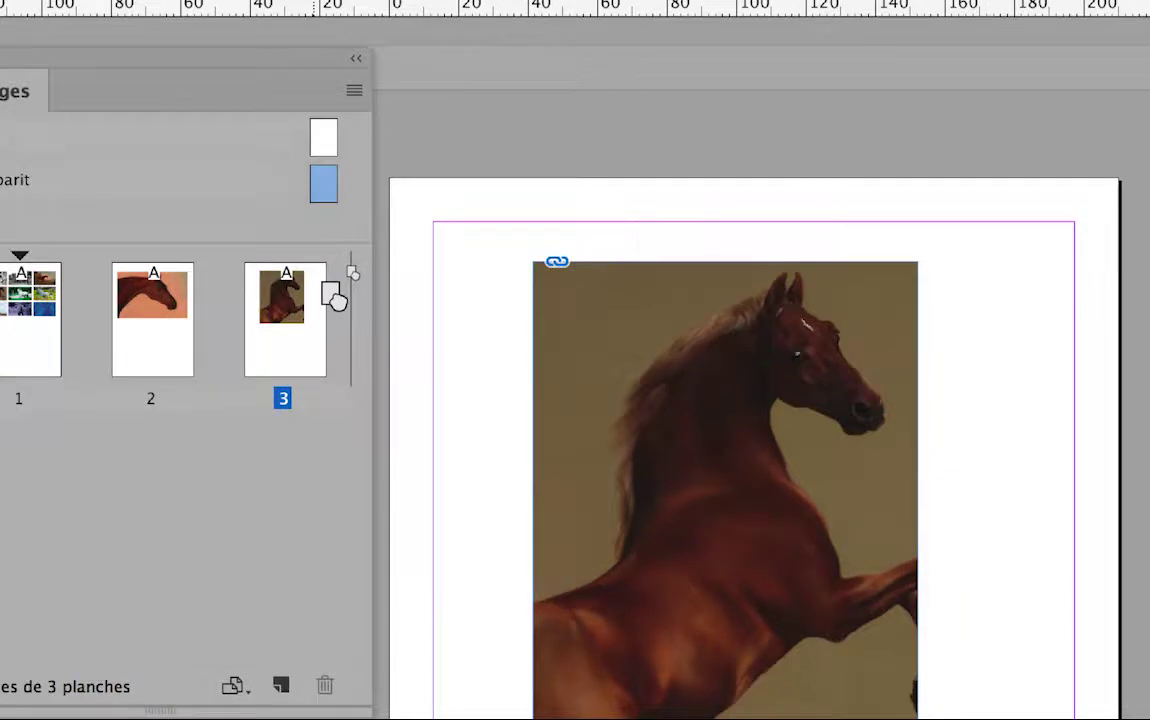
Add a new page based on the A-Gabarit master after page 3
drag(335, 298, 341, 306)
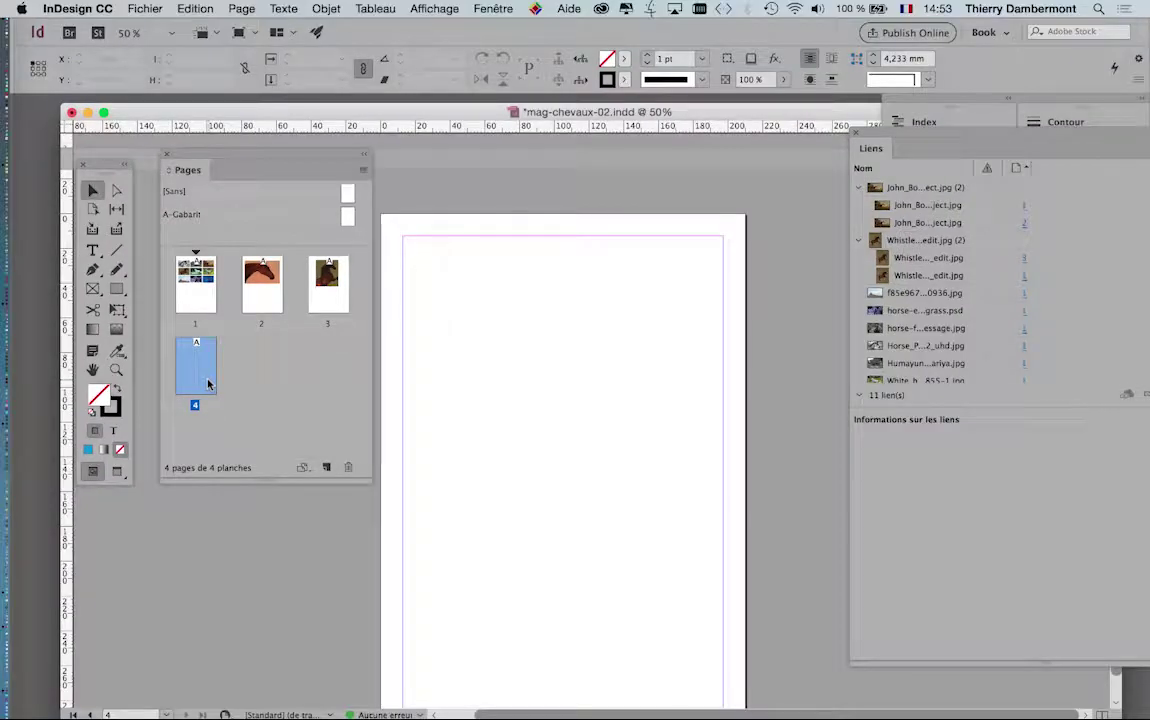
scroll(517, 390, down, 3)
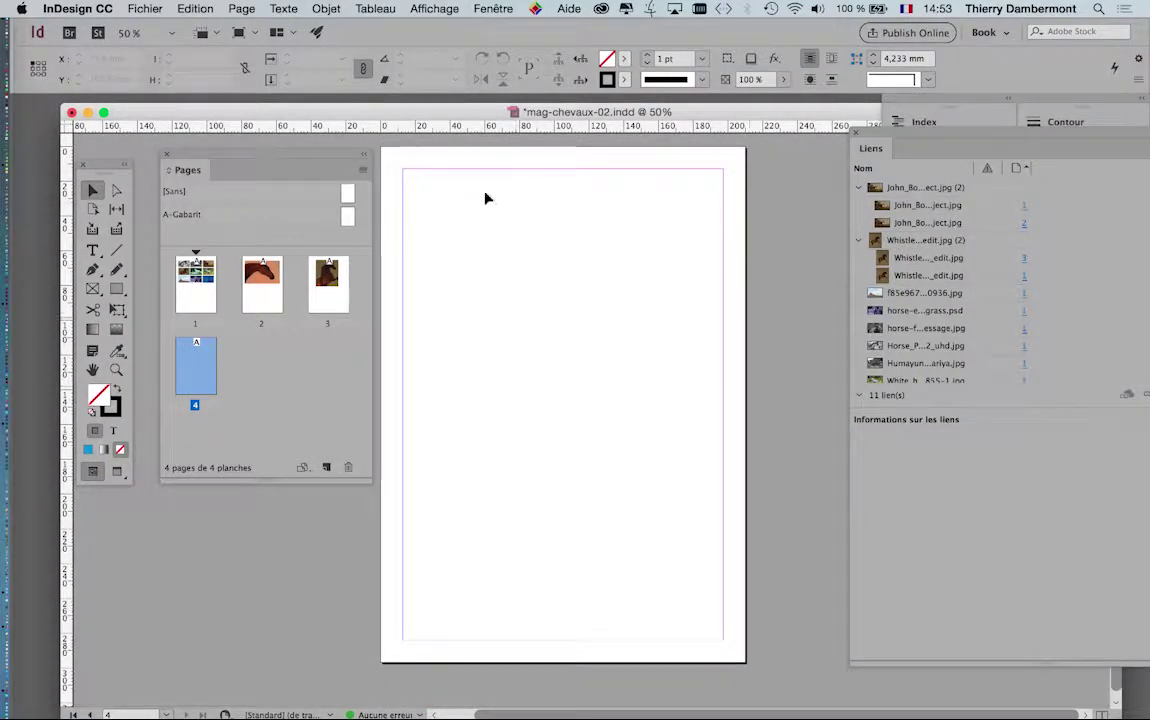
Import White_horse-K8855-1.jpg and place it near the head of page 4, about 171 mm wide and 117 mm high
click(125, 8)
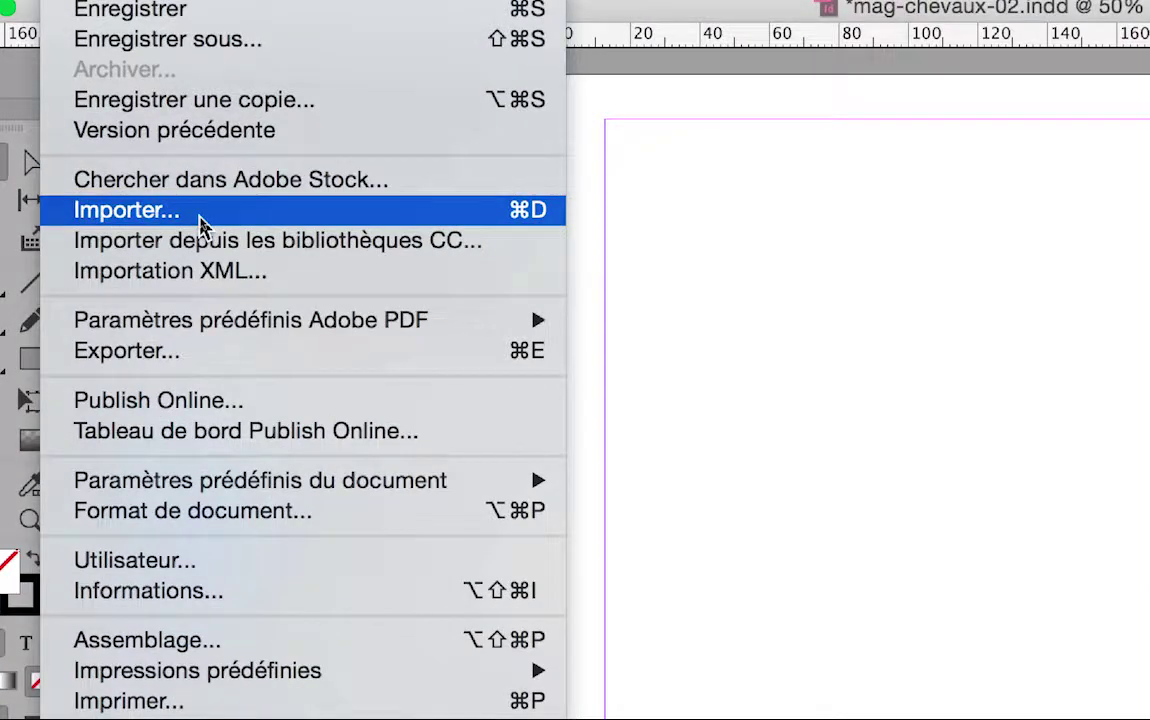
click(198, 211)
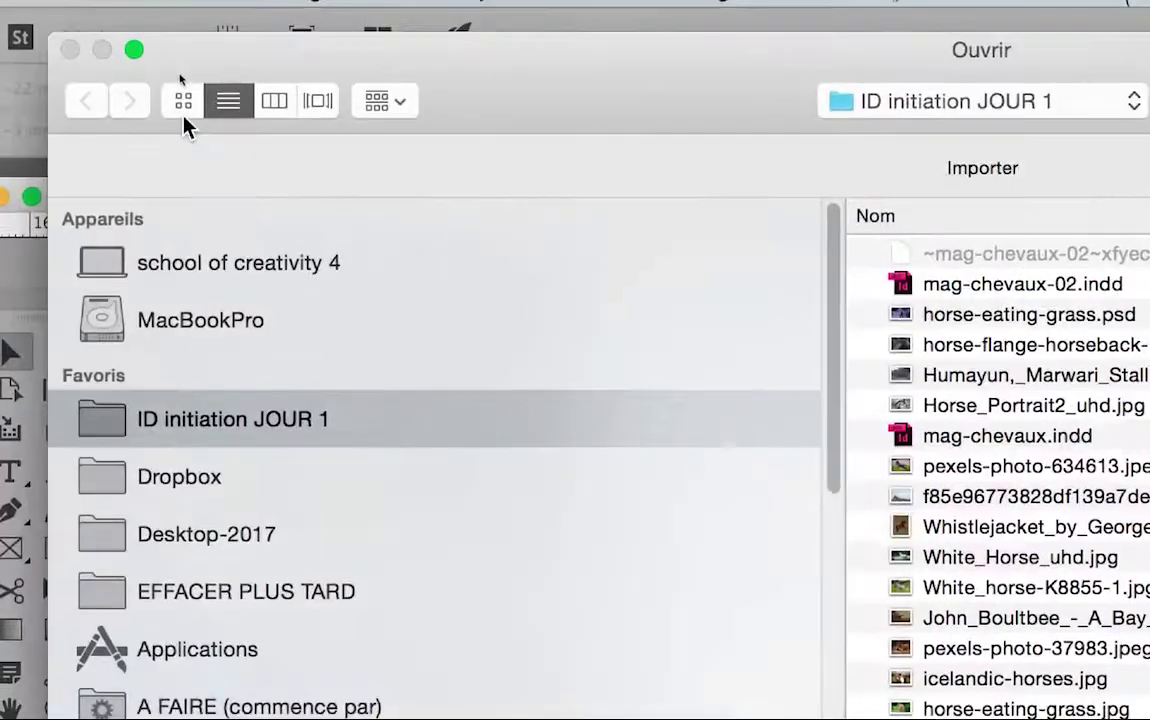
click(184, 110)
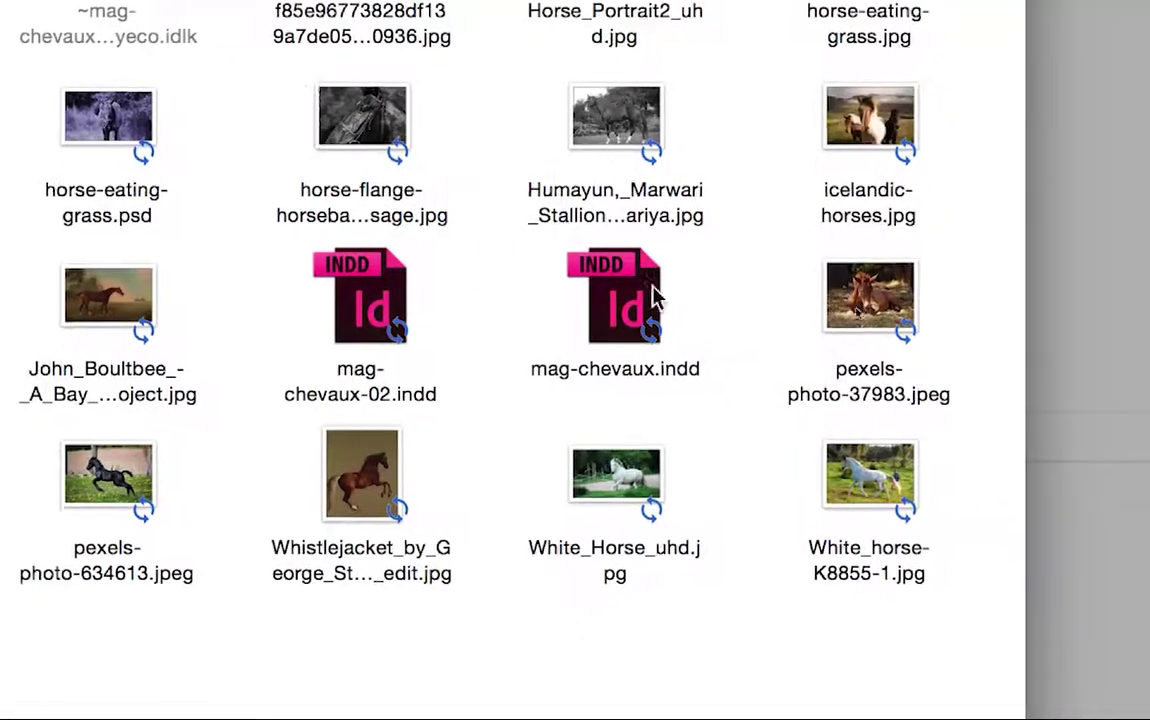
click(751, 368)
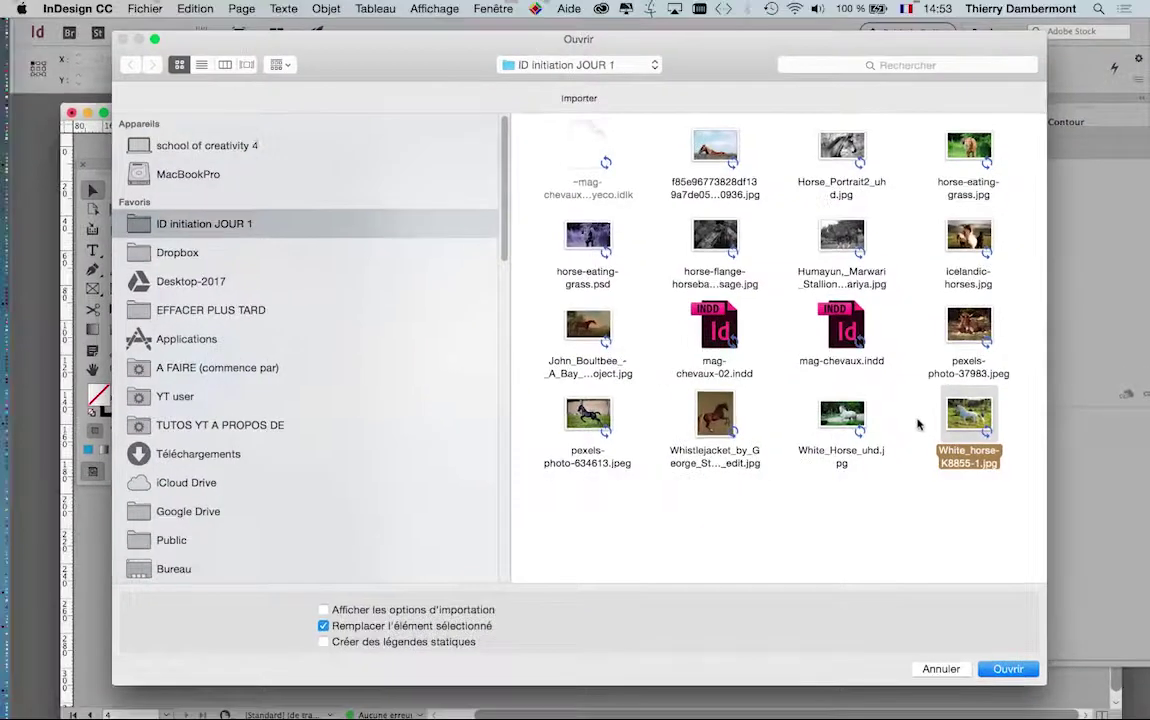
click(1008, 669)
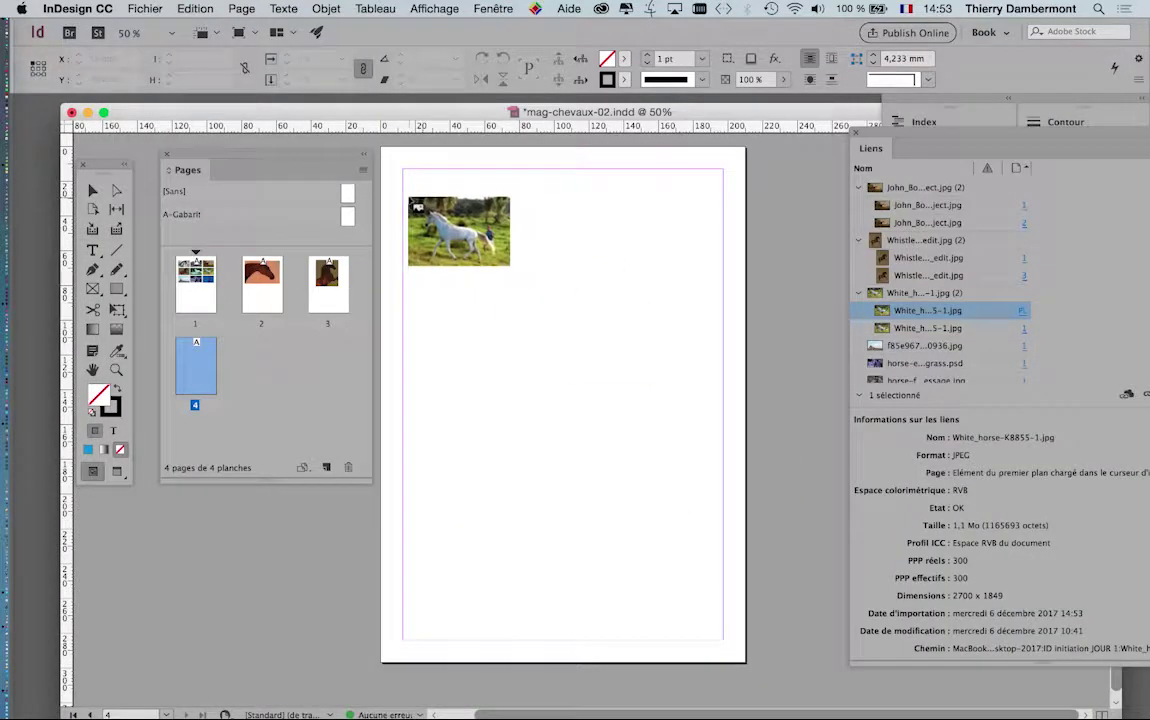
drag(407, 195, 707, 400)
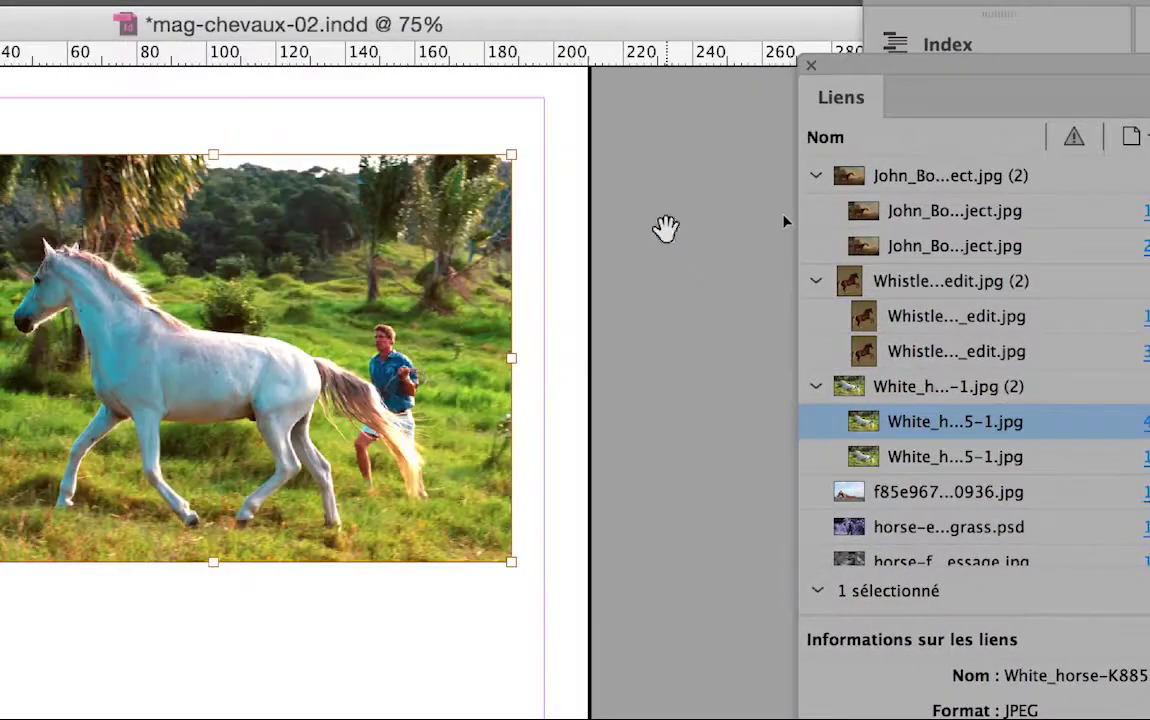
Move the Pages panel away from page 4 and stretch the picture content inside its frame to about 248.5 × 175 mm
key(ctrl+minus)
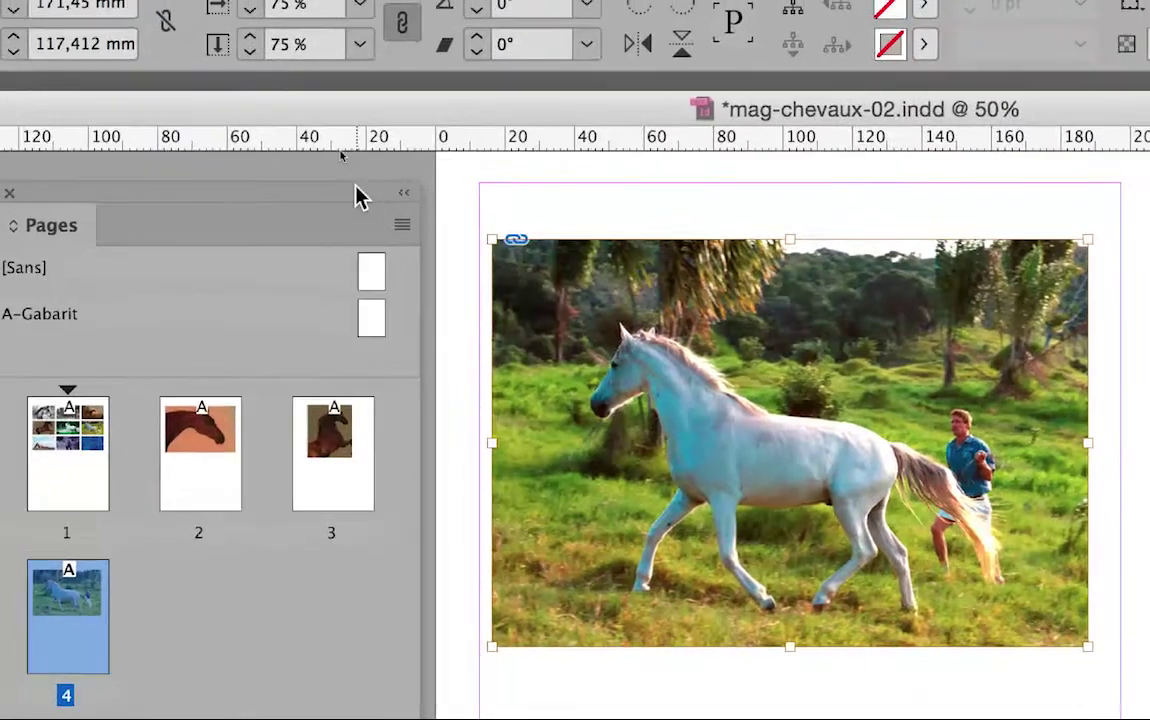
drag(334, 172, 192, 189)
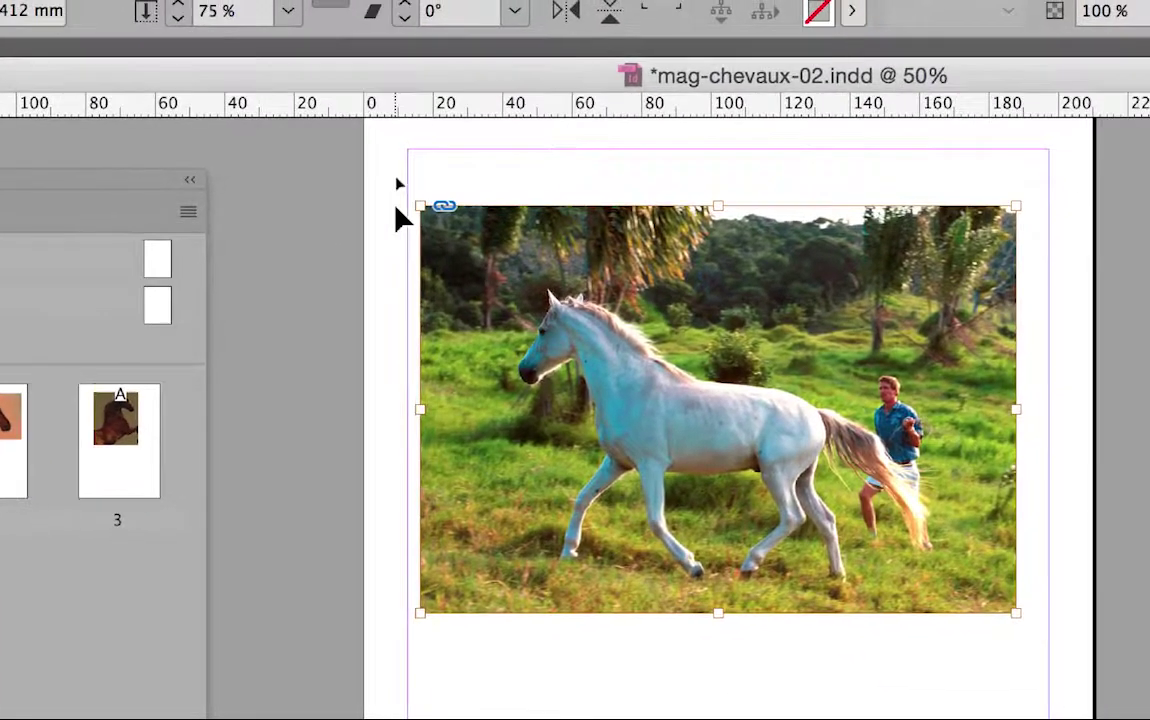
drag(463, 192, 326, 175)
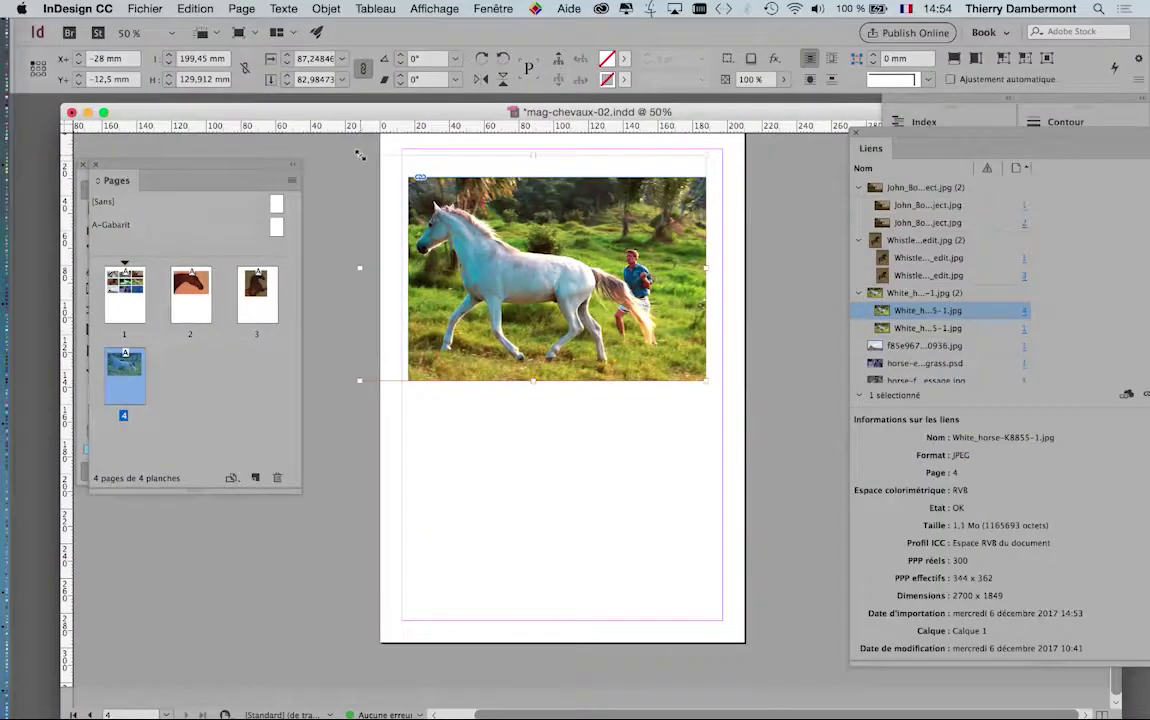
drag(1010, 604, 1010, 604)
drag(706, 382, 791, 457)
Distort the picture content further, without keeping its proportions, to about 249 × 220 mm
key(super+minus)
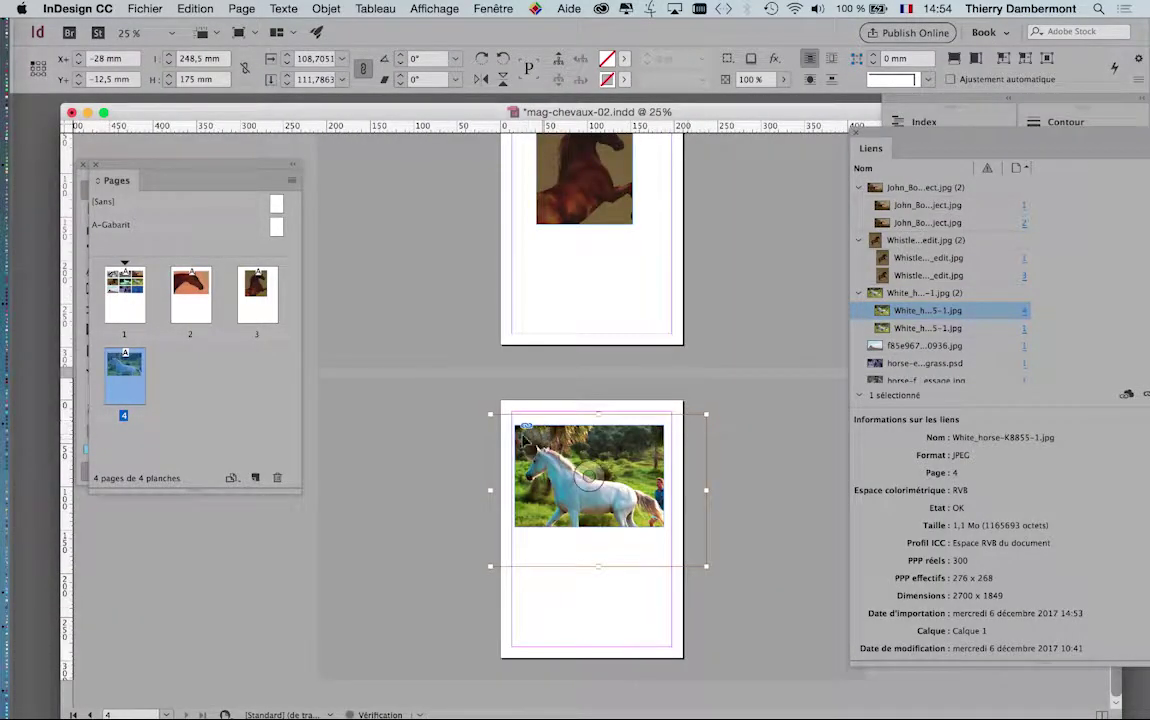
drag(489, 412, 455, 375)
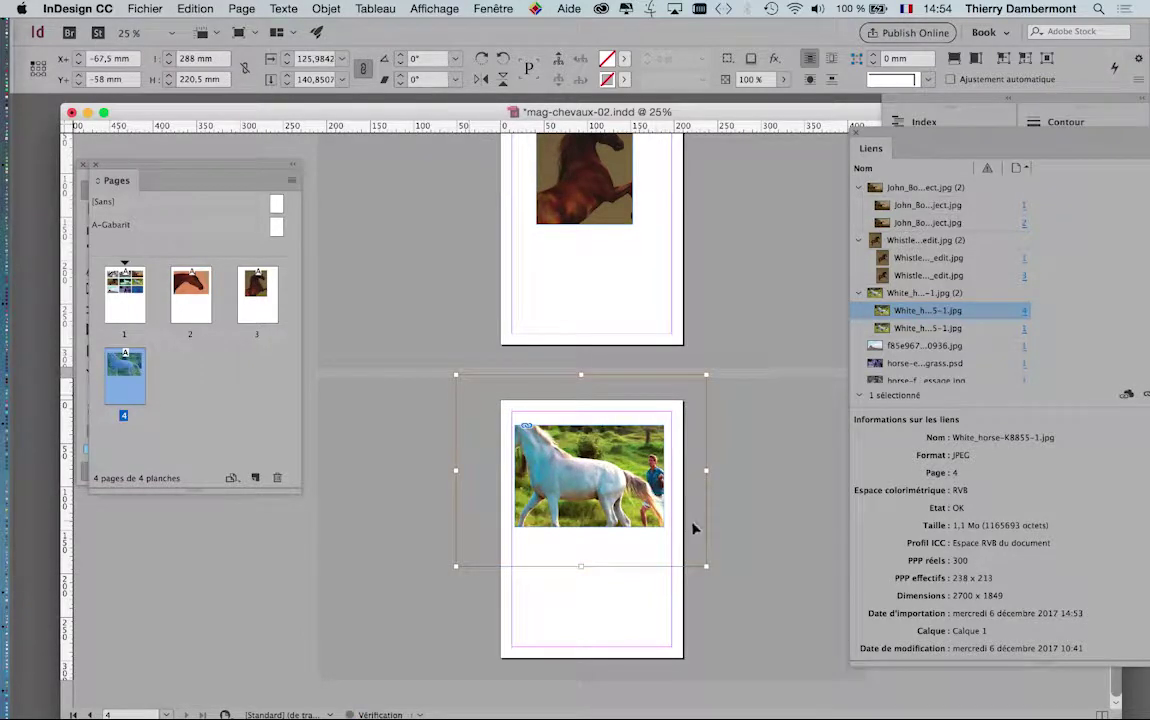
drag(611, 476, 644, 493)
drag(739, 582, 705, 582)
Reposition the distorted picture inside its frame to bring the horse's whole head into view, and close the Liens panel
scroll(556, 470, up, 2)
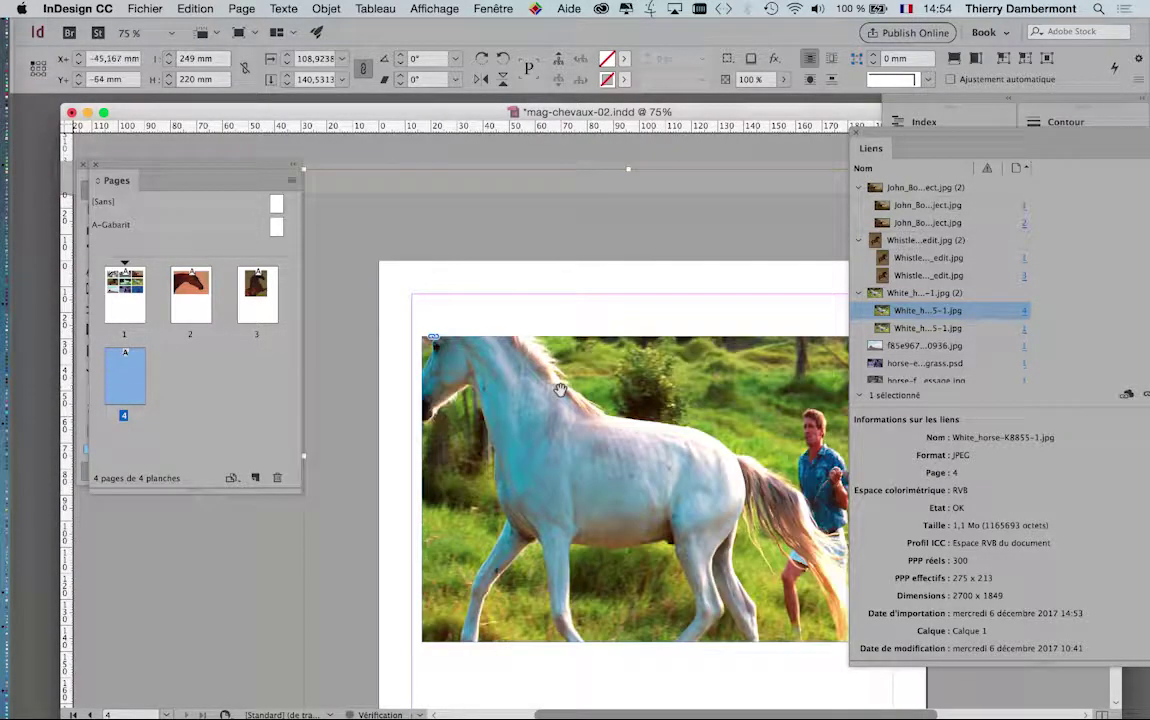
click(856, 132)
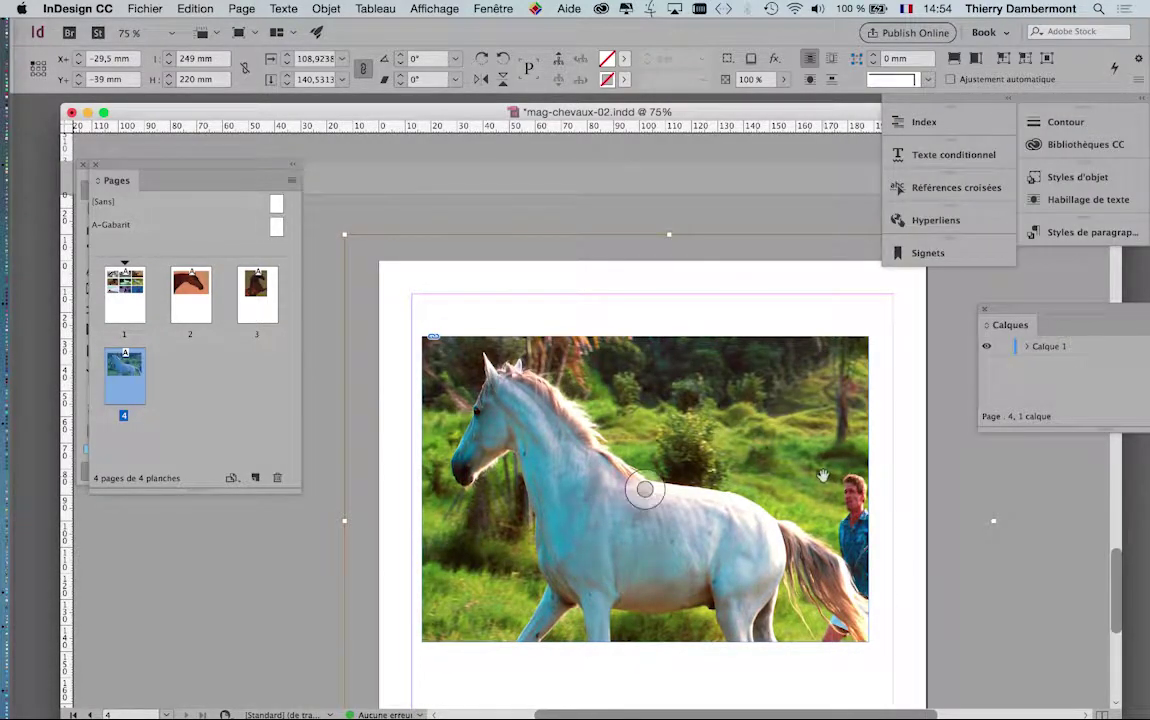
scroll(825, 476, down, 2)
scroll(826, 478, down, 1)
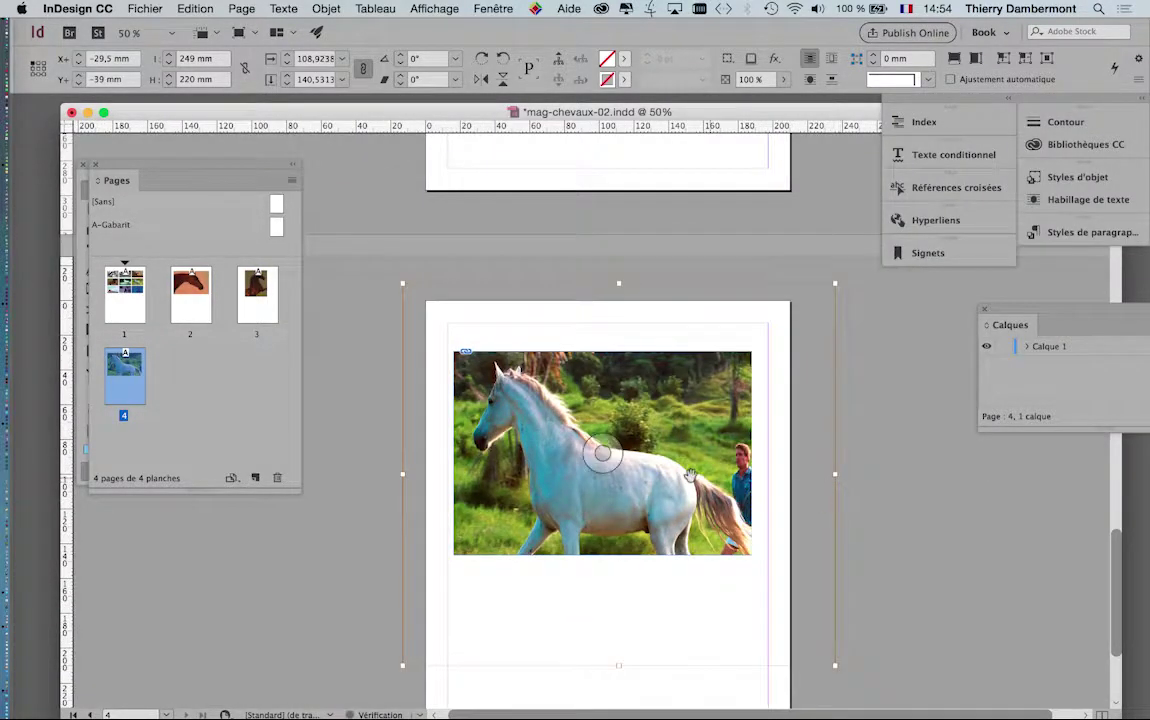
scroll(690, 474, up, 2)
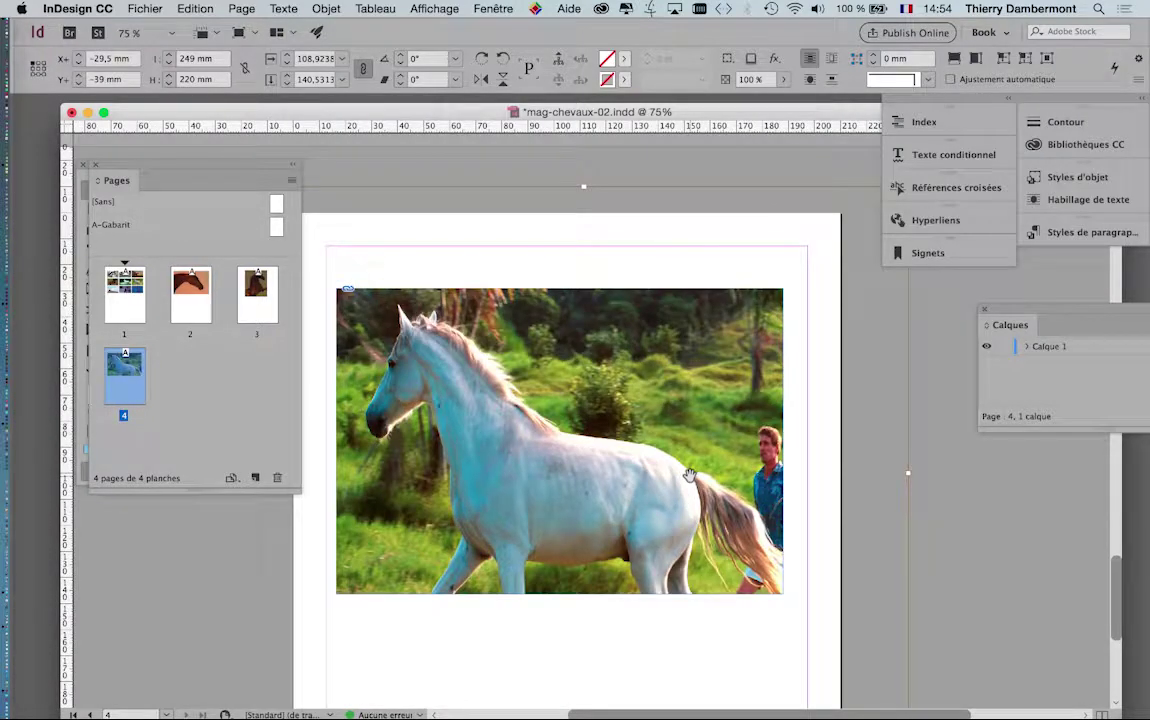
scroll(683, 470, down, 2)
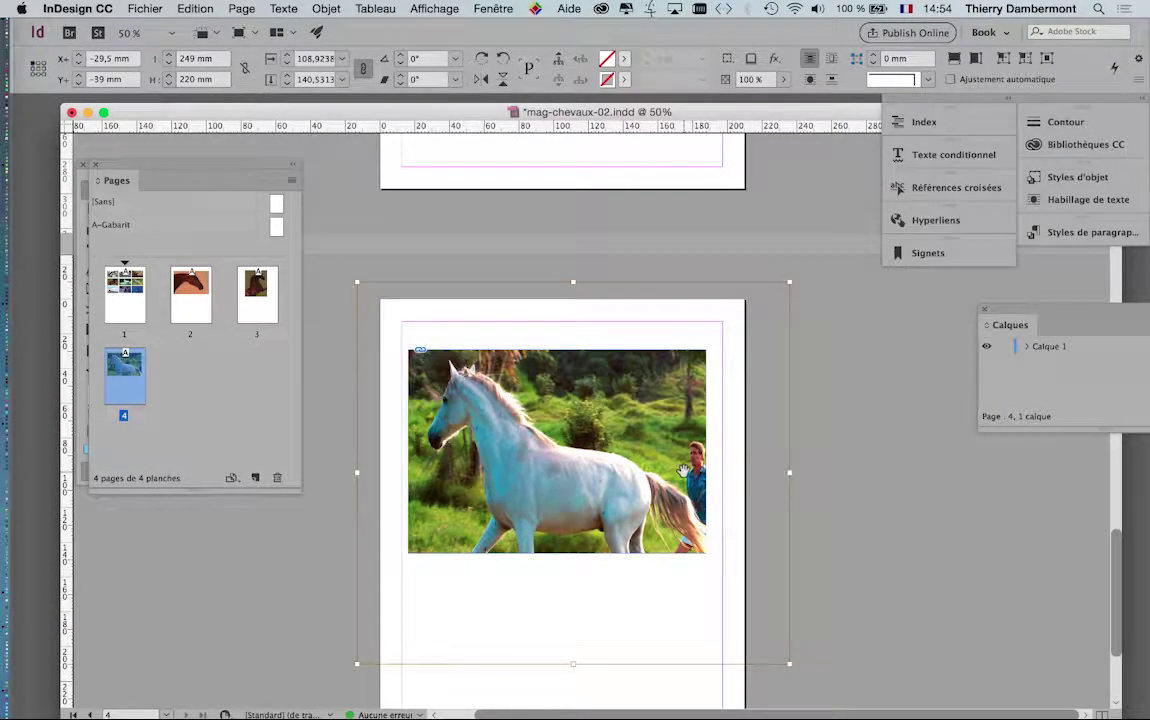
scroll(683, 470, down, 3)
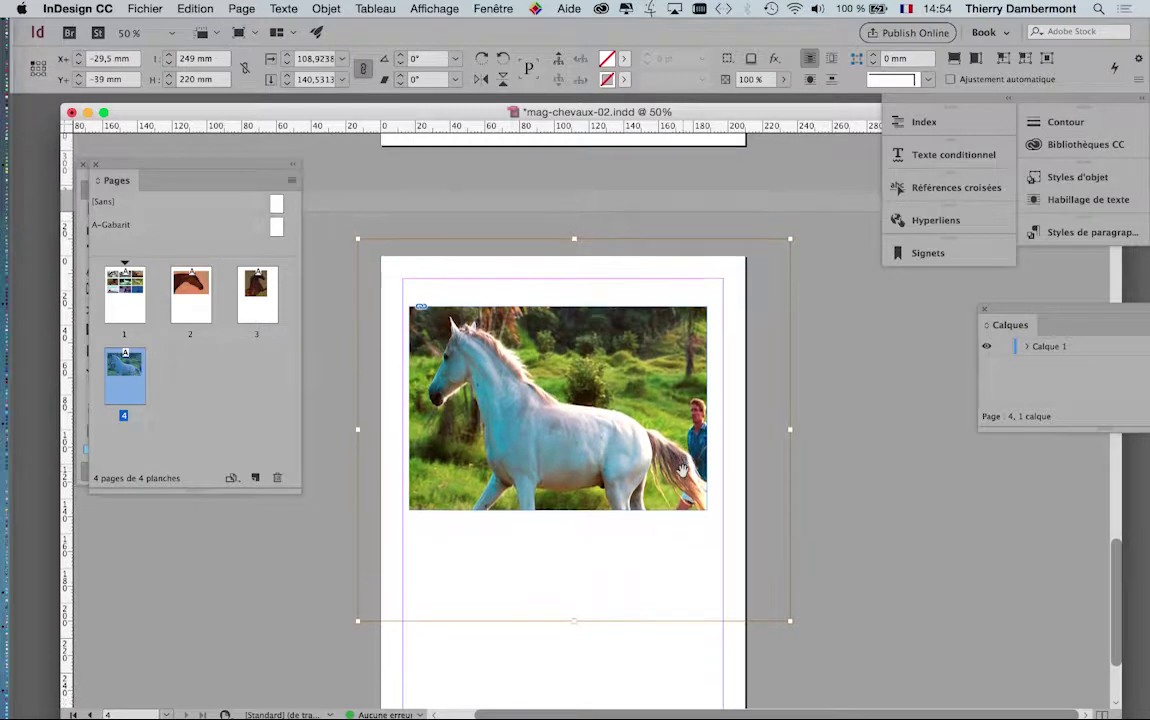
scroll(500, 362, down, 1)
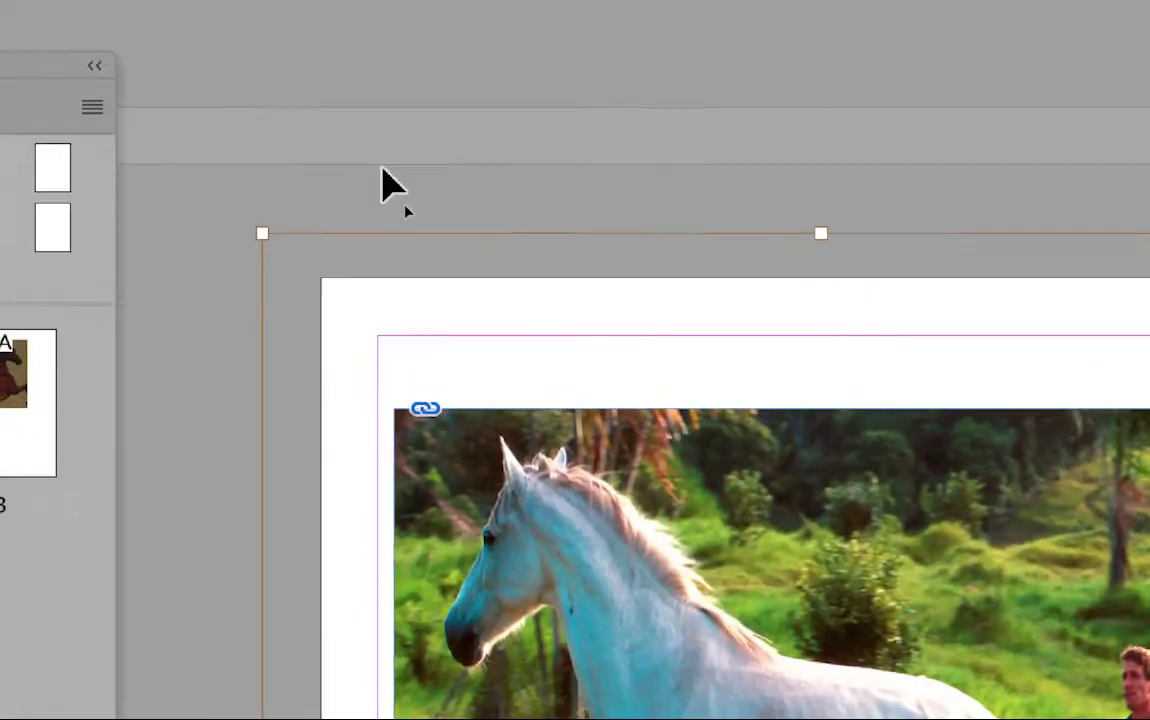
Reselect the horse picture's content inside its frame and move the Pages panel clear of the toolbox
click(543, 434)
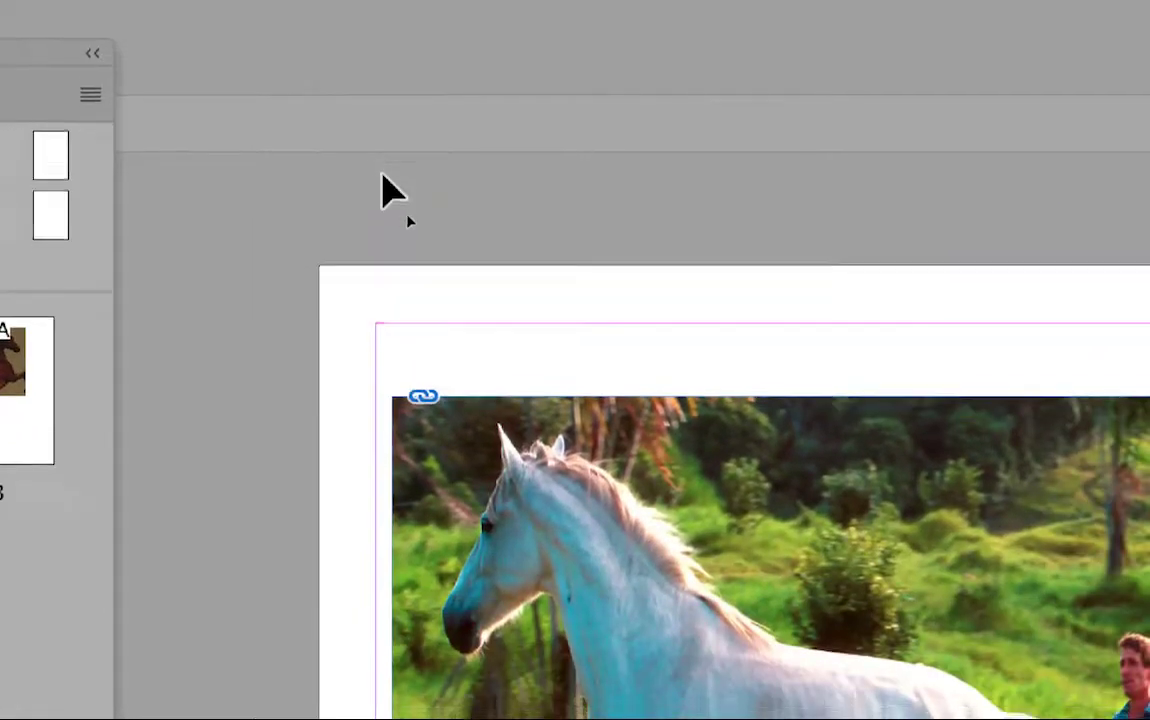
click(418, 255)
double_click(416, 258)
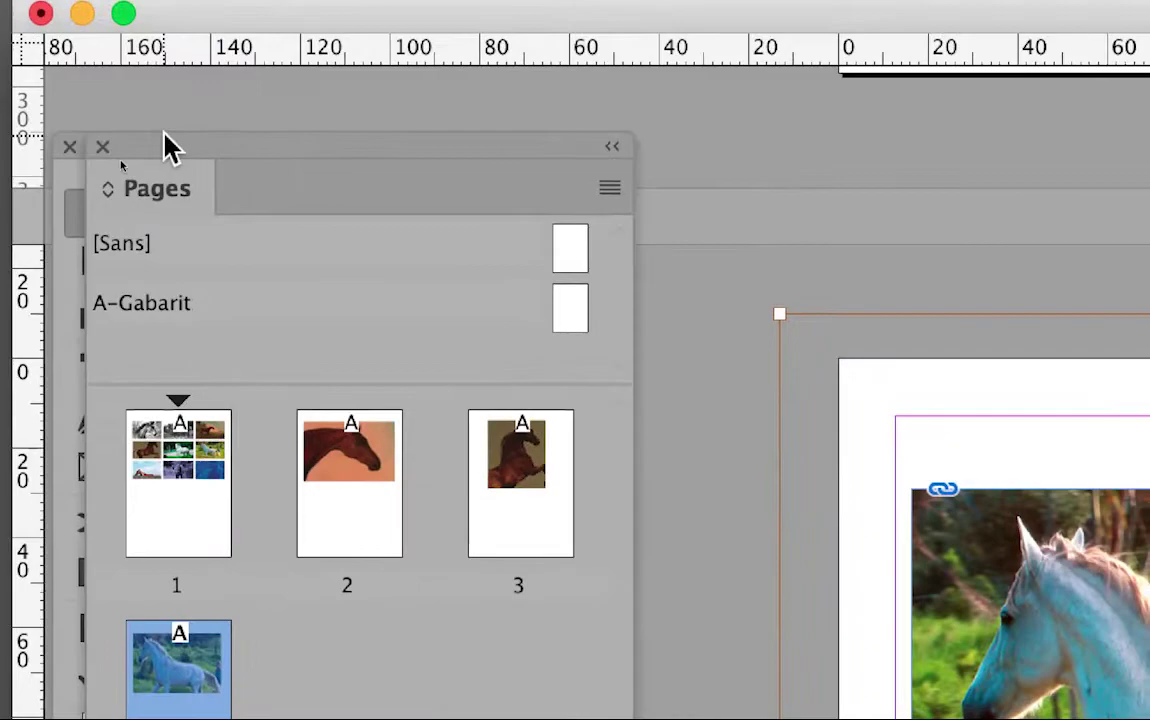
drag(303, 116, 420, 125)
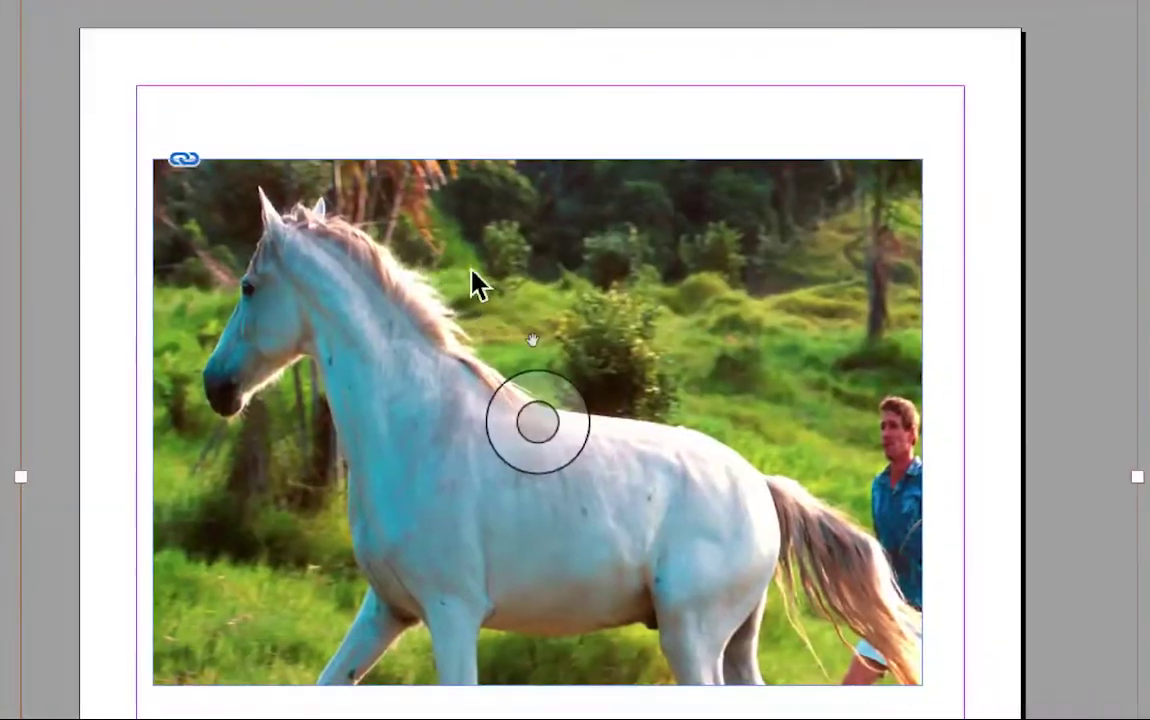
Unlink the picture content's horizontal and vertical scale percentages so each can be set separately
key(ctrl+minus)
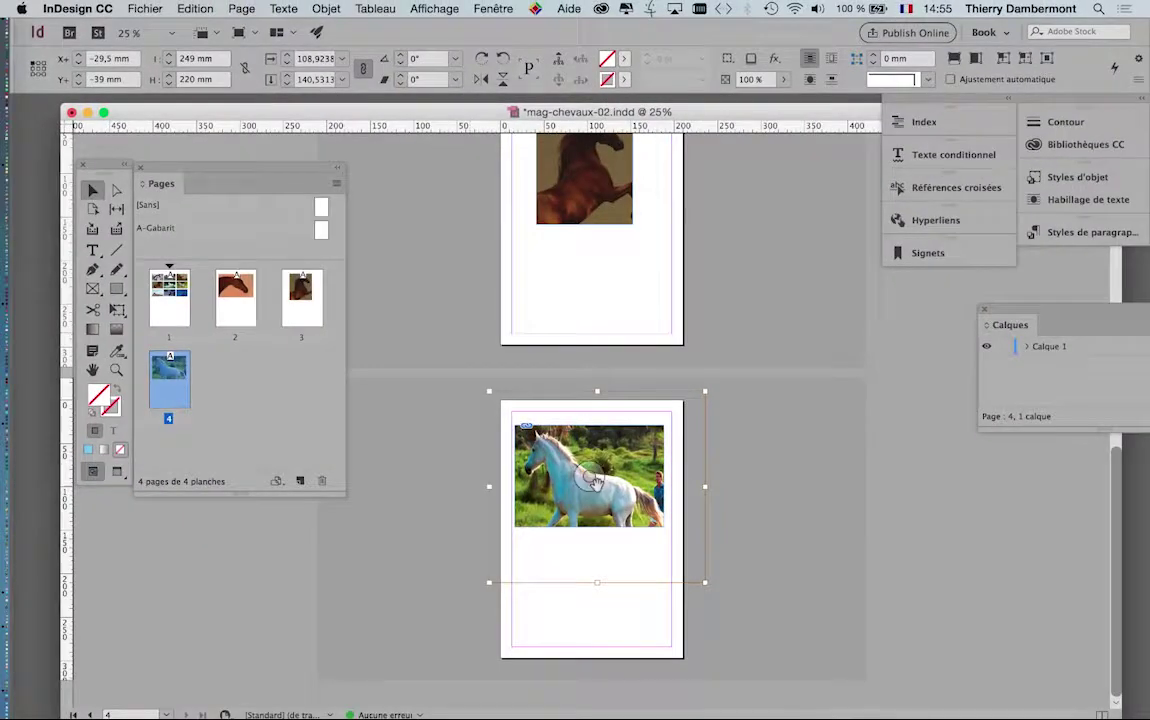
key(super+=)
key(super+=)
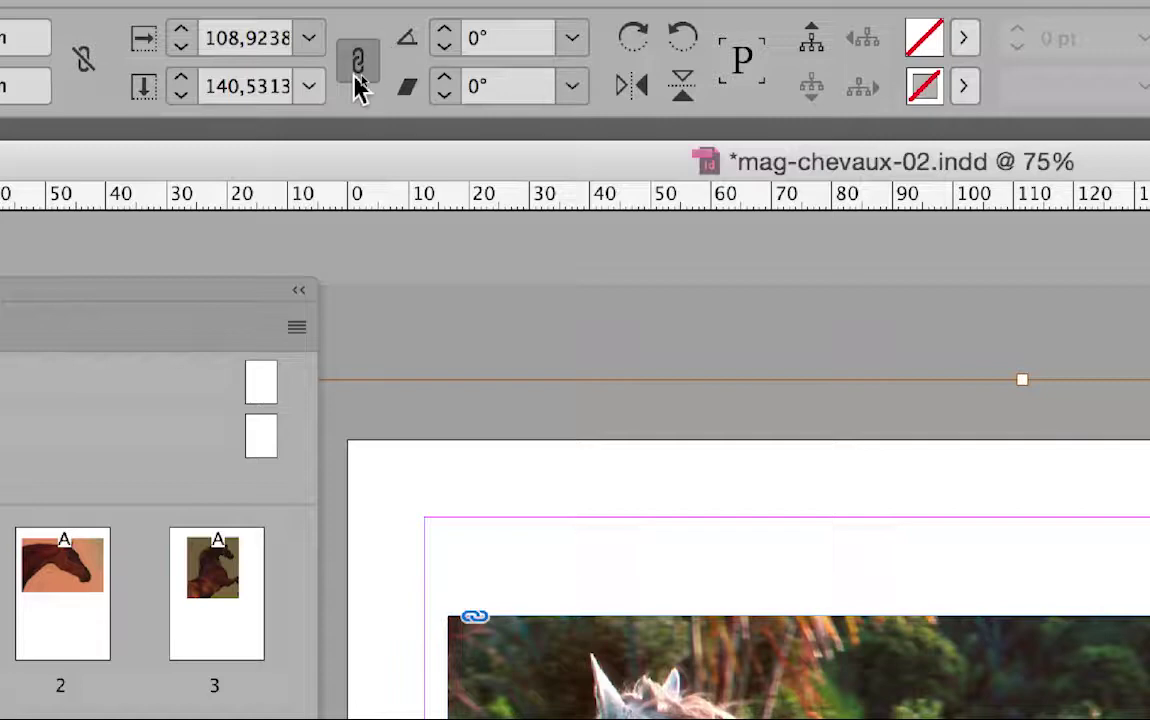
click(357, 70)
click(355, 76)
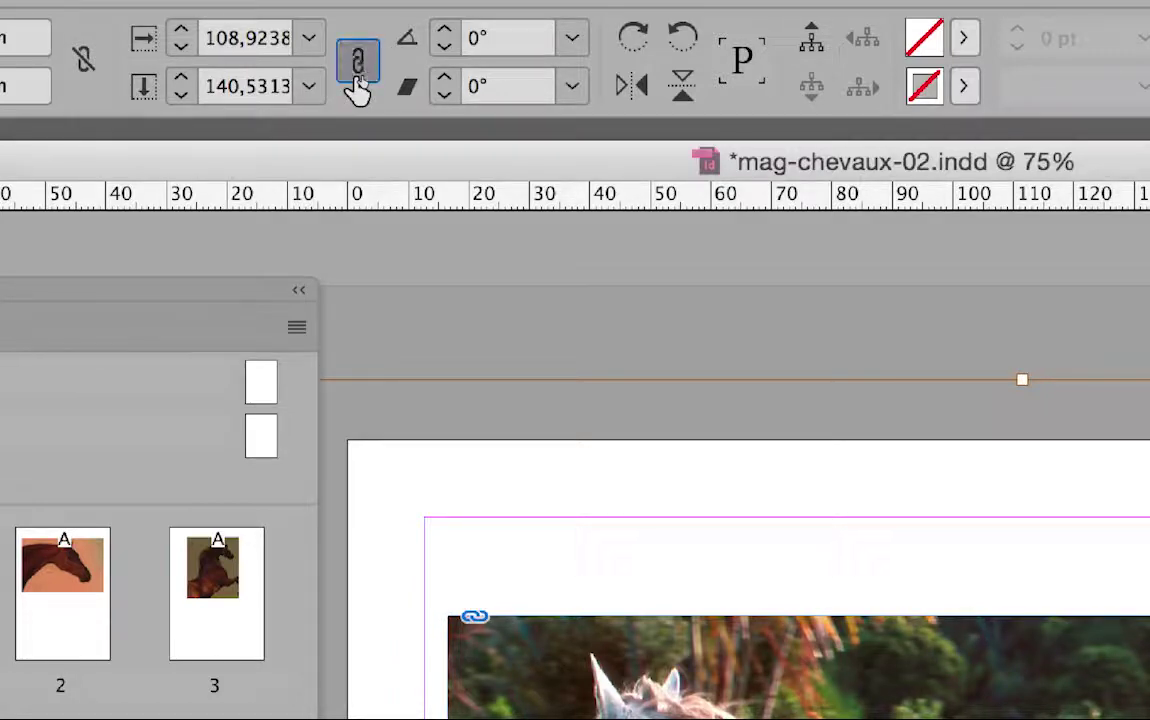
click(355, 76)
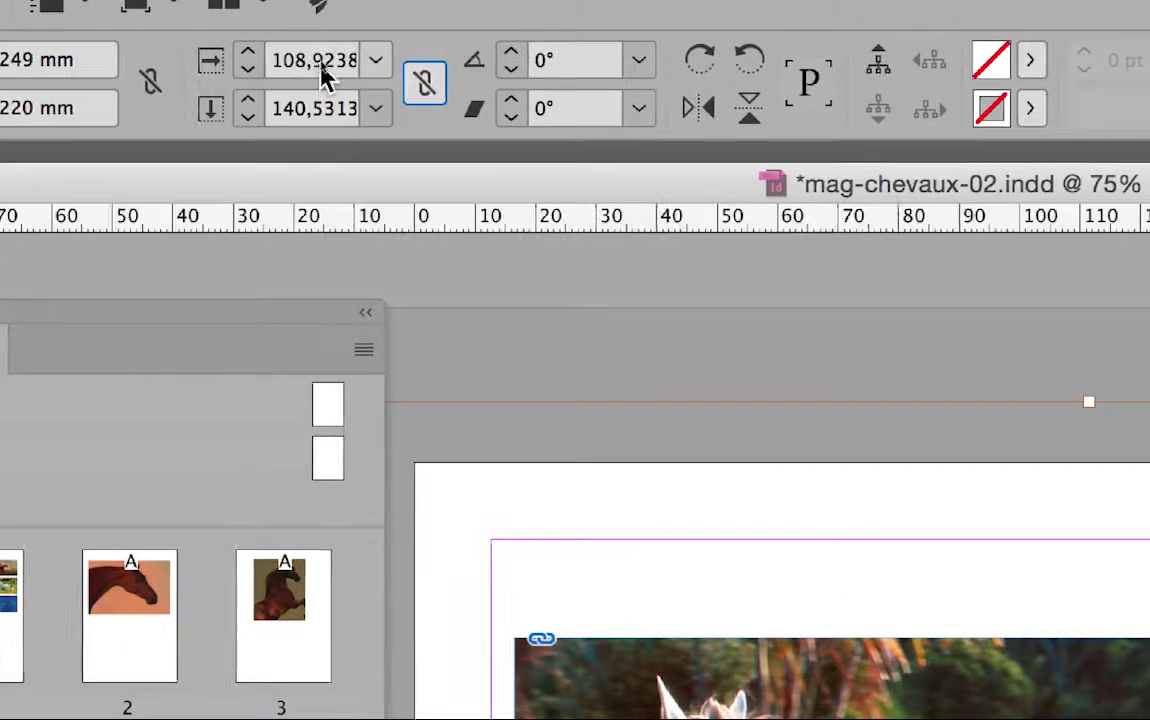
click(417, 77)
click(417, 77)
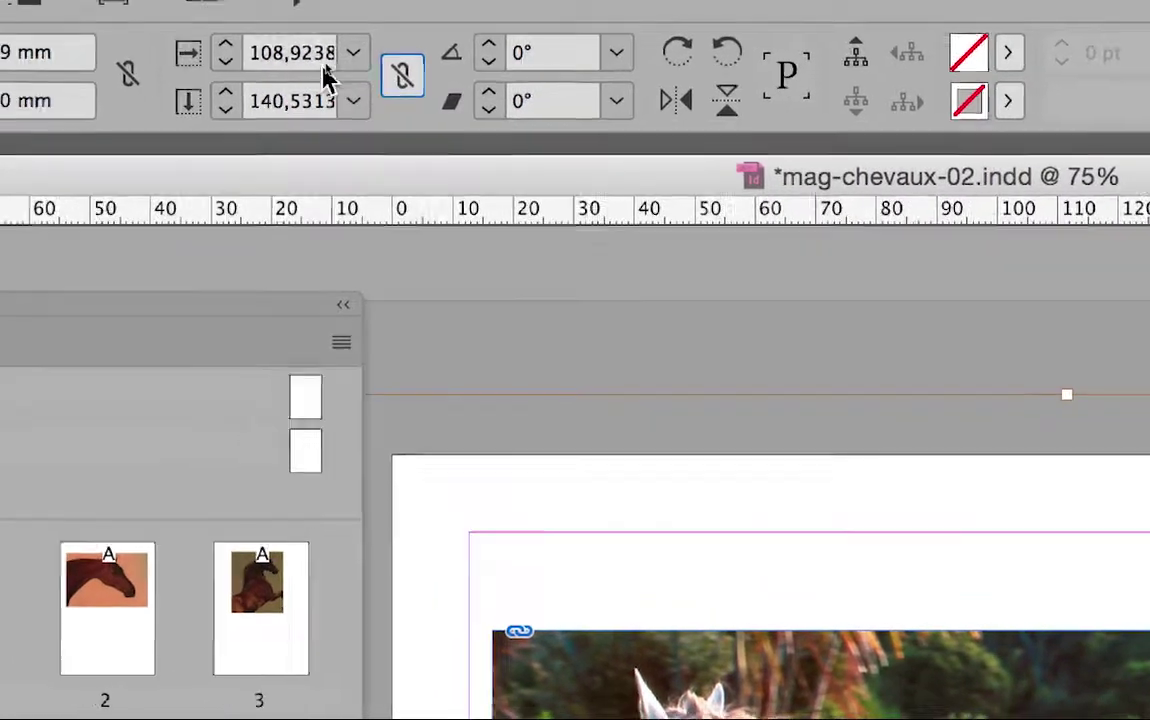
Set the horizontal scale of the horse picture's content to 120 %
click(281, 56)
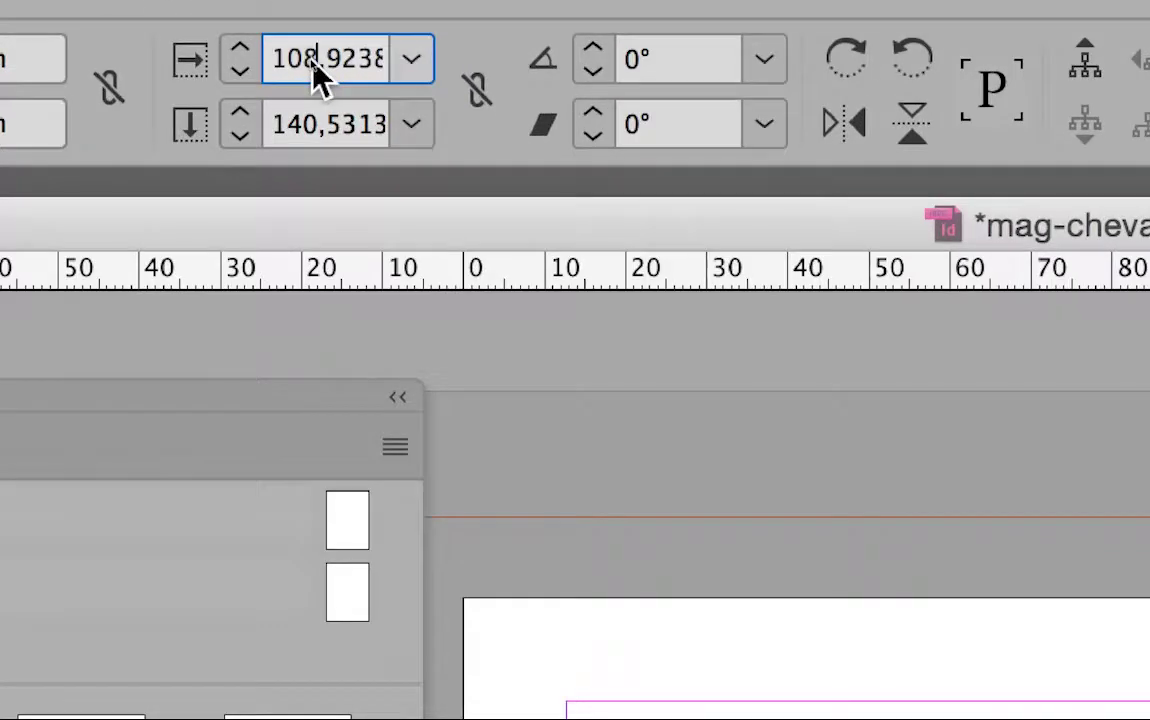
double_click(312, 60)
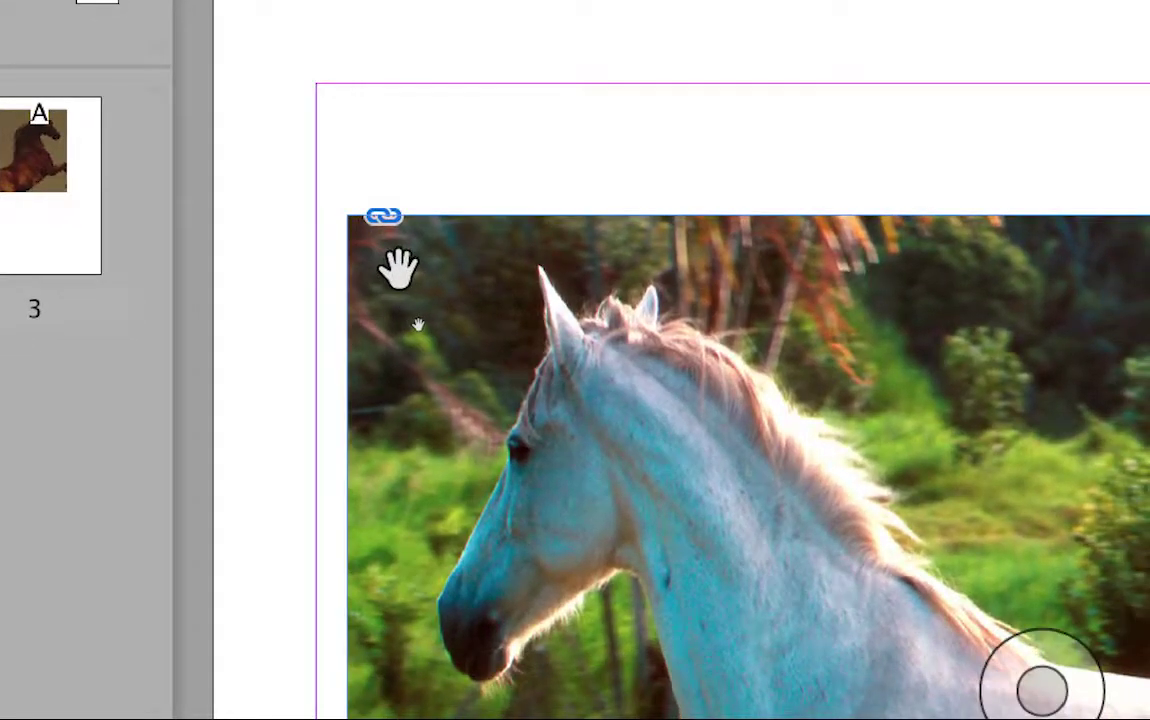
key(ctrl+minus)
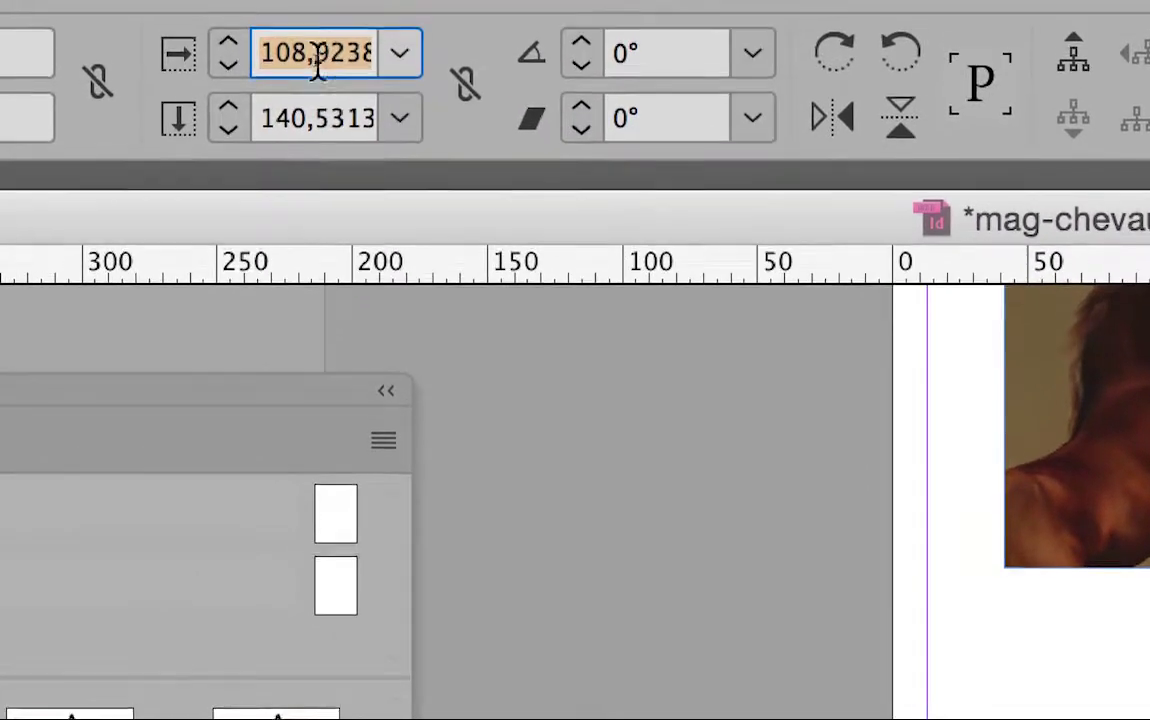
click(227, 44)
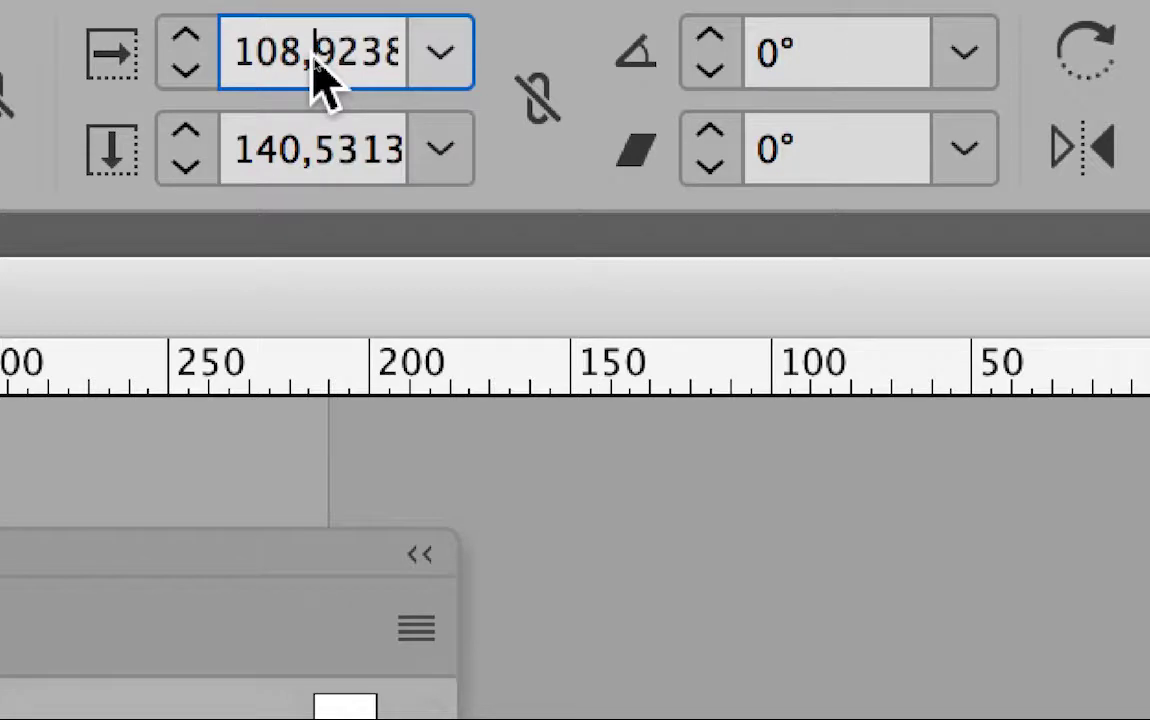
double_click(313, 58)
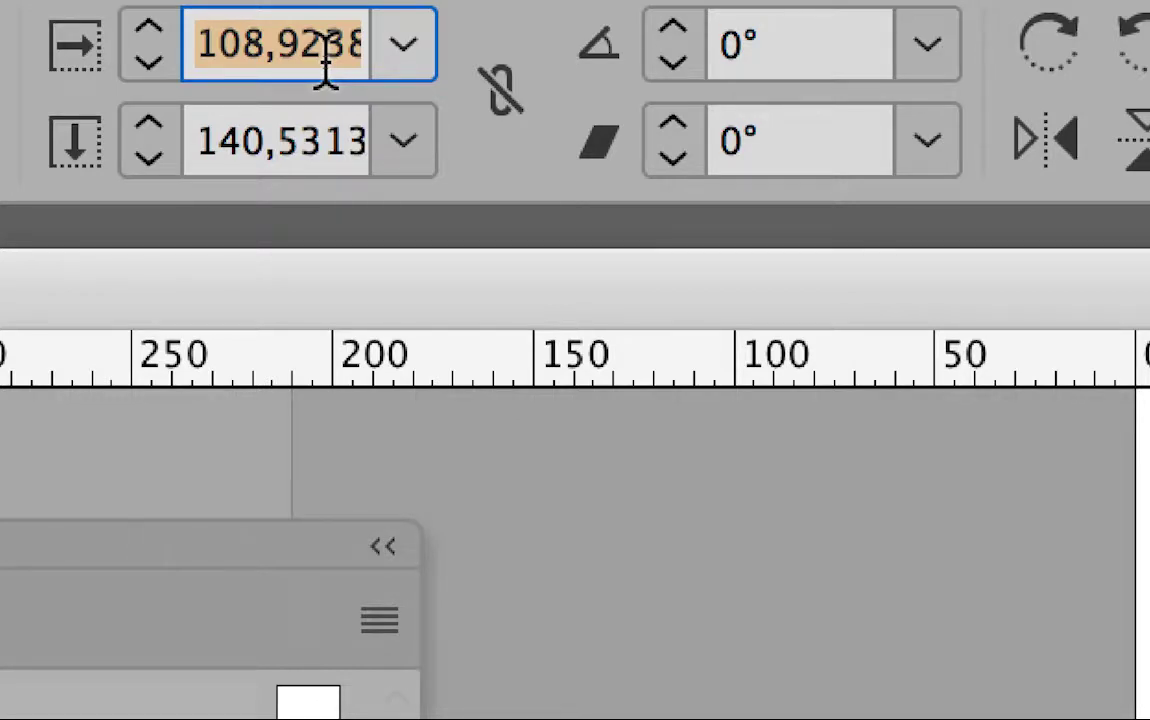
text(120)
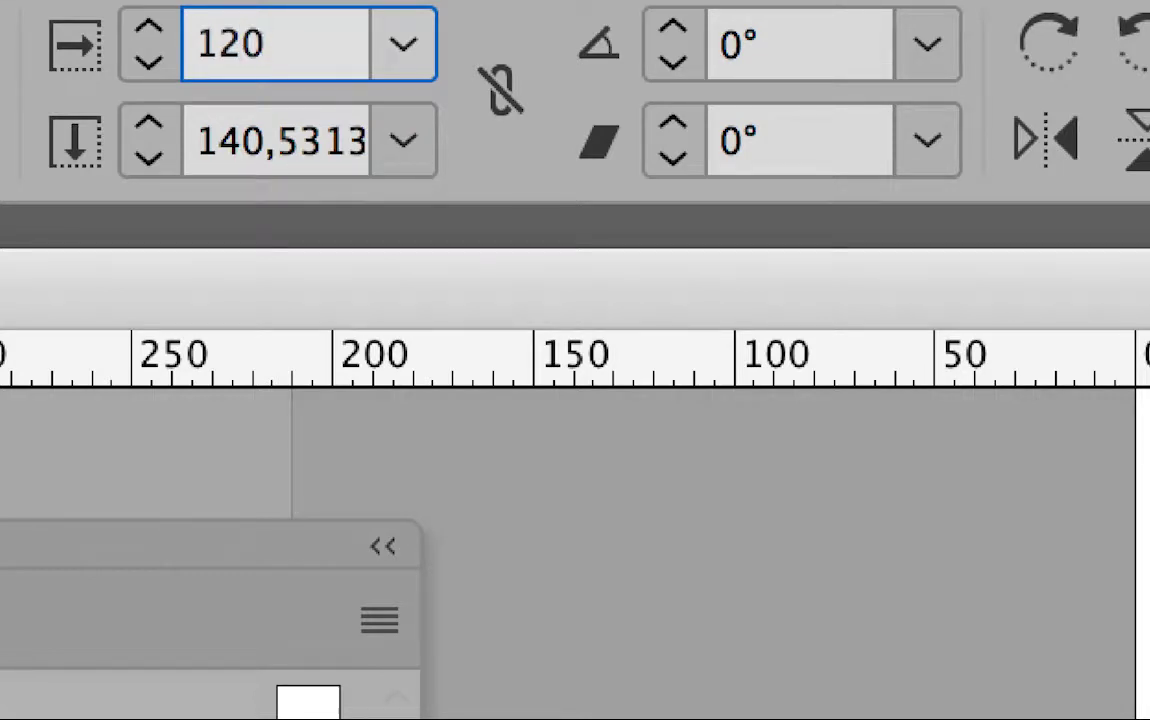
key(Tab)
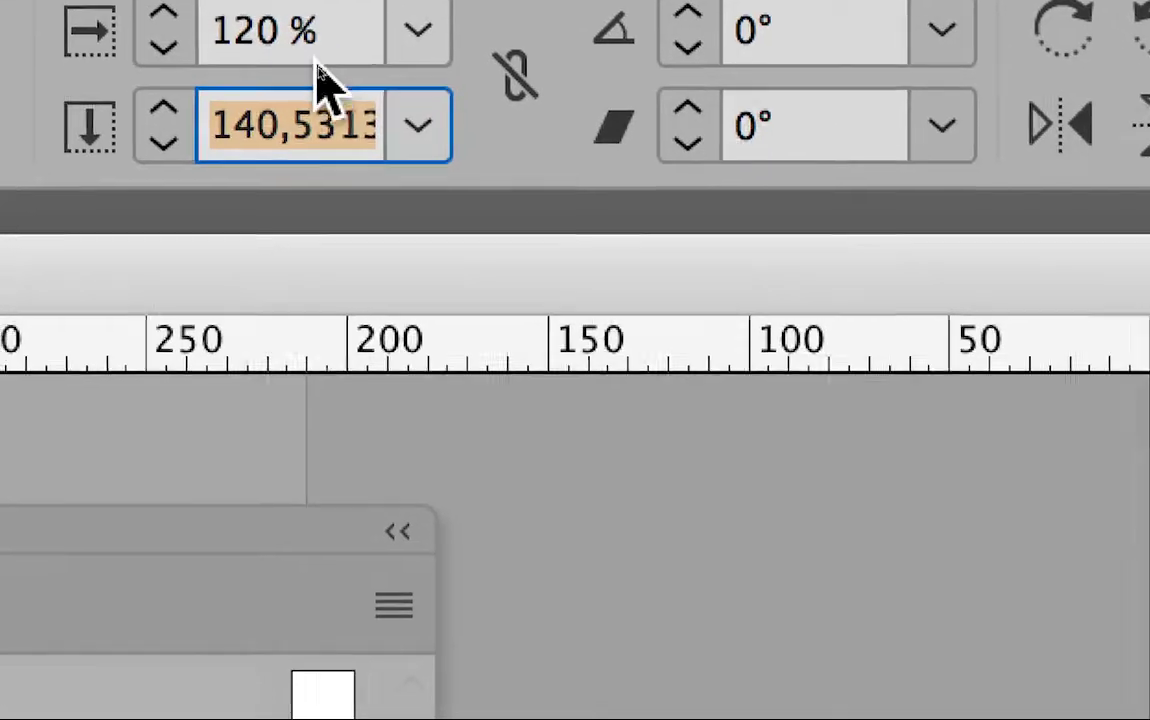
Set the vertical scale of the horse picture's content to 120 % to match its horizontal scale
click(313, 80)
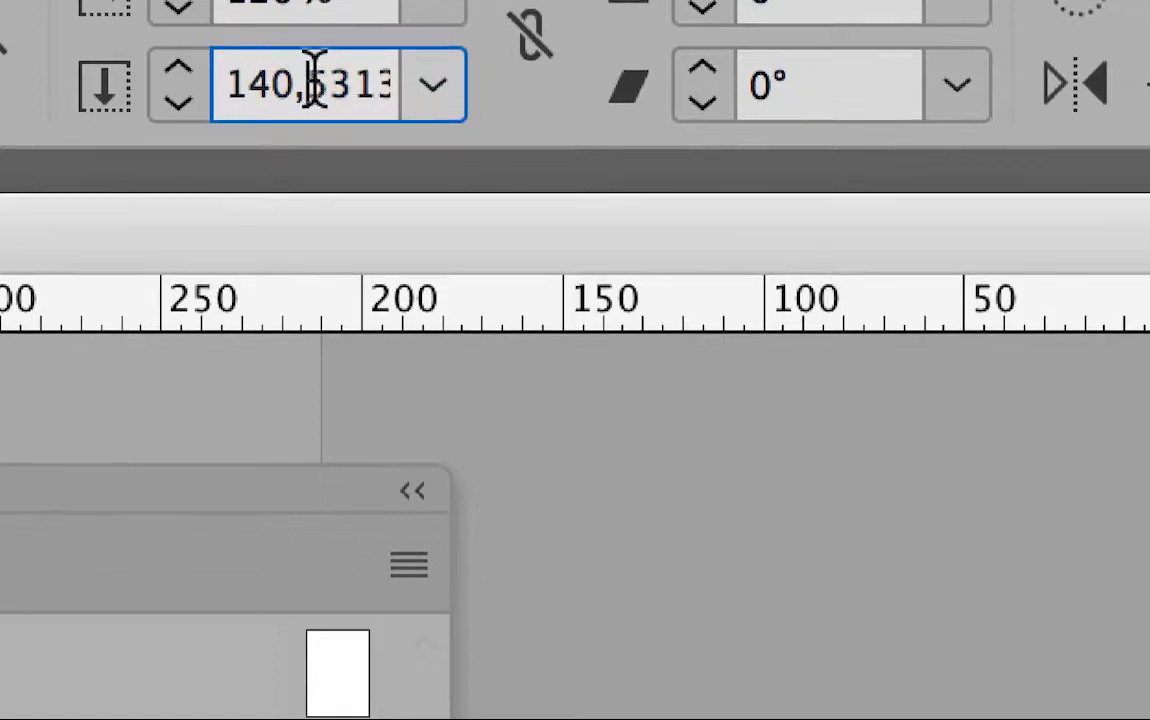
double_click(323, 100)
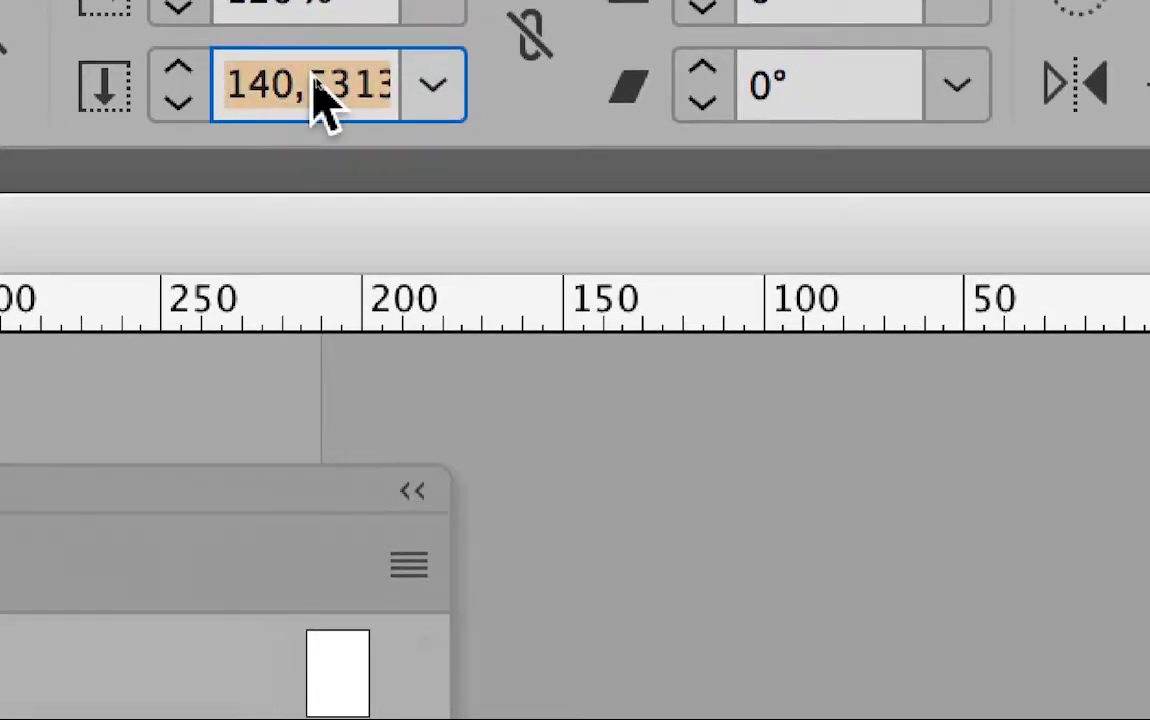
text(120)
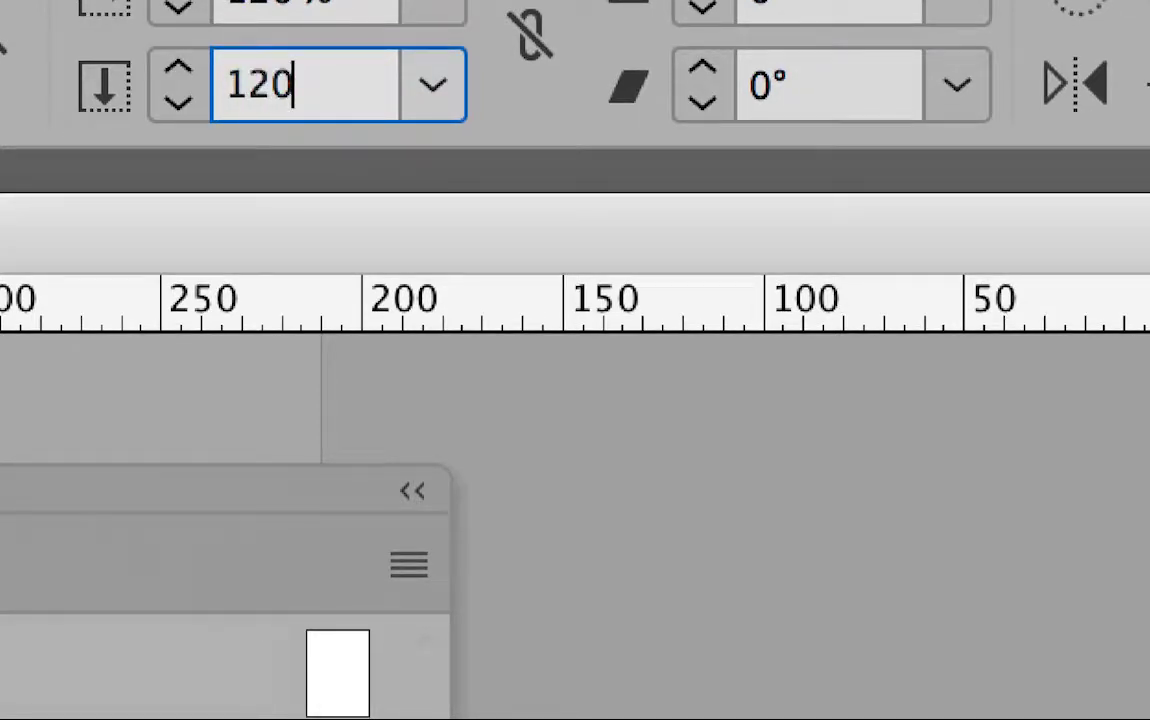
key(Tab)
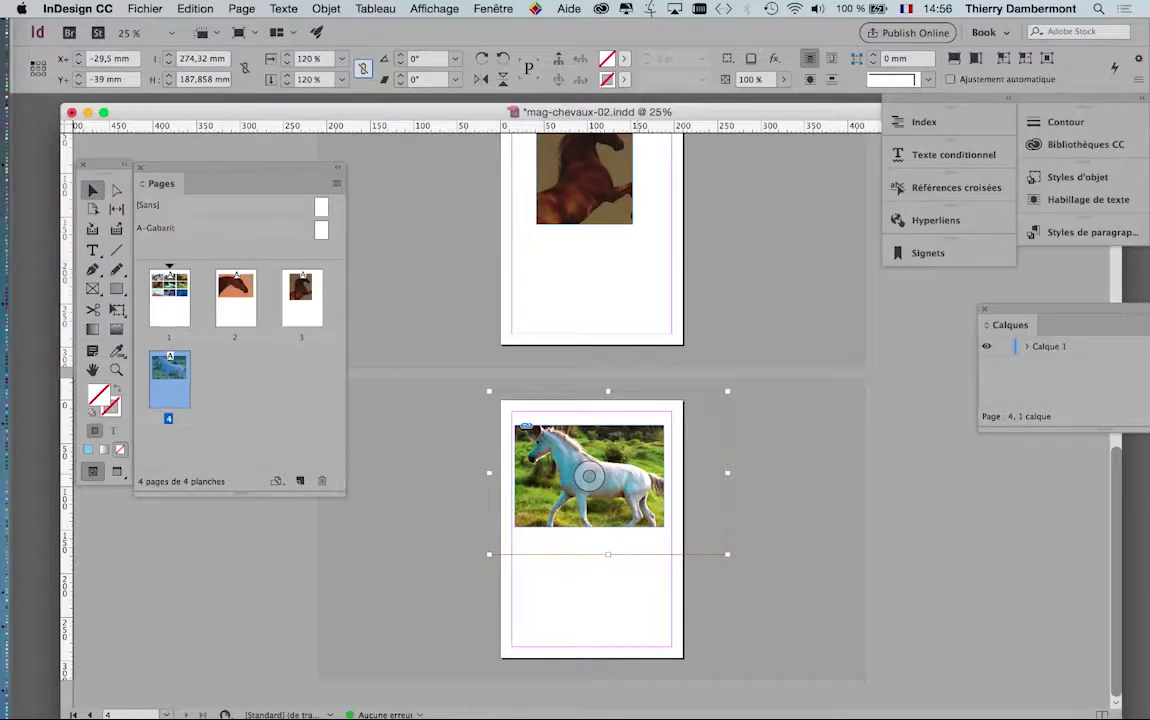
key(super+equal)
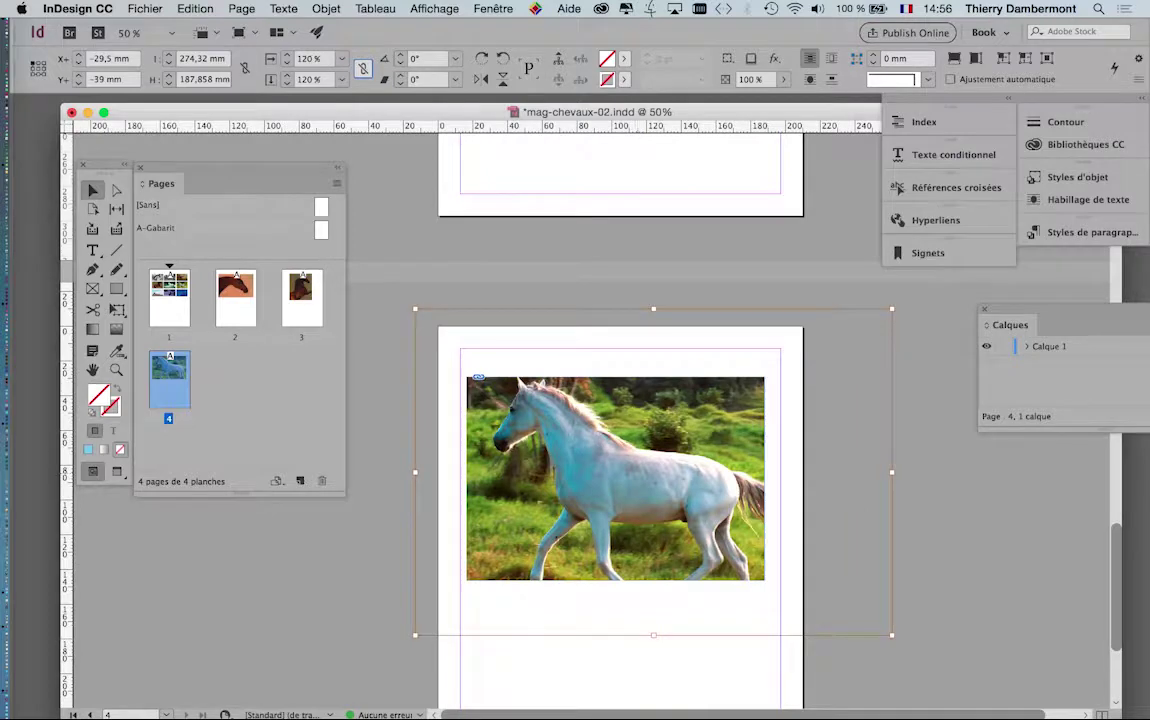
Deselect everything and move the toolbox next to the horse picture, clear of the Pages panel
click(614, 477)
key(shift+super+a)
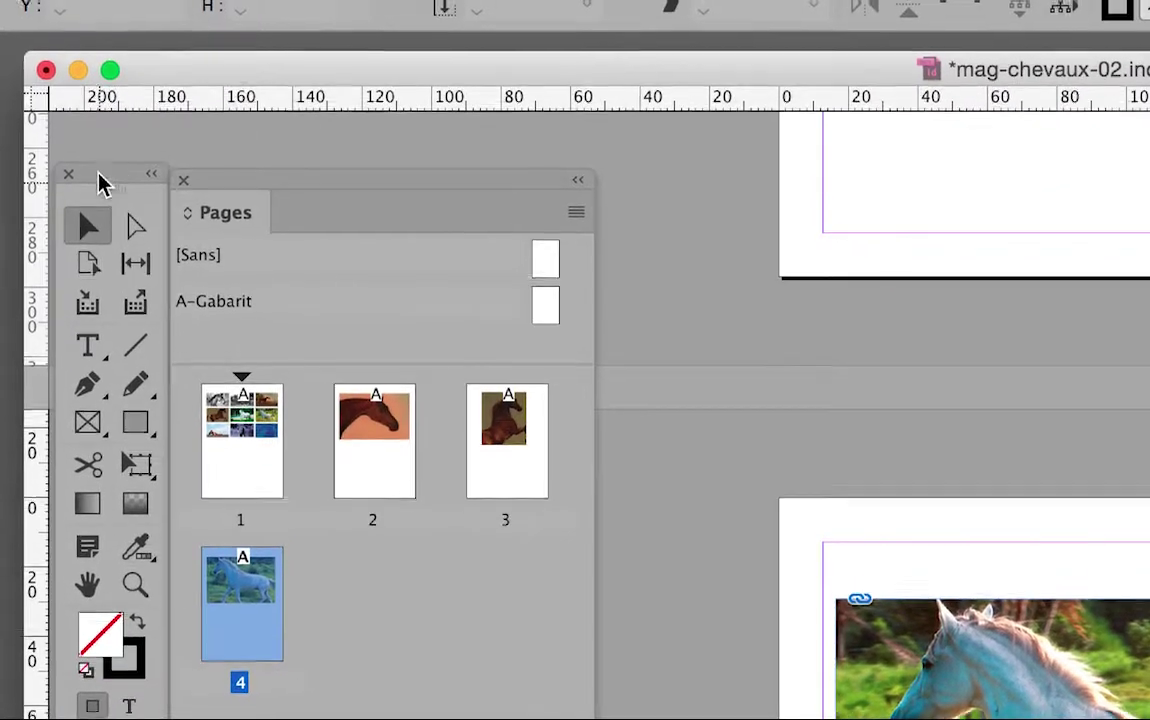
drag(103, 162, 277, 247)
drag(293, 262, 293, 292)
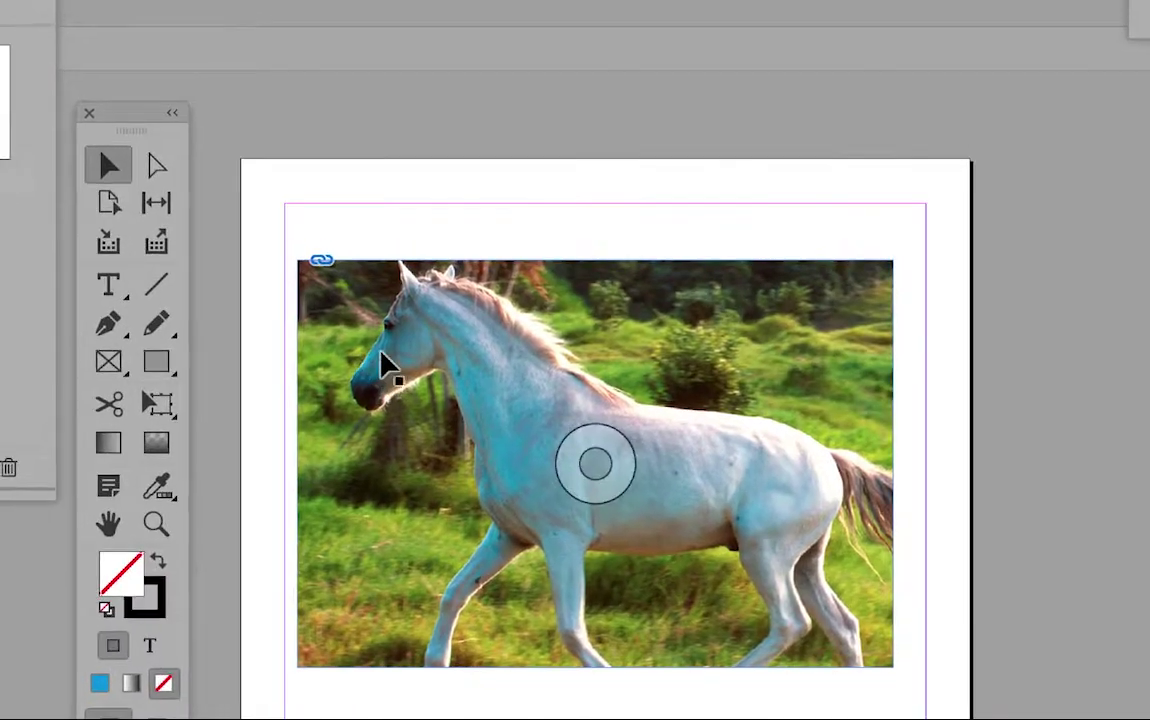
Distort the horse picture's content with the Free Transform tool to about 197 × 177 mm and shift it upward in its frame
click(548, 532)
double_click(380, 352)
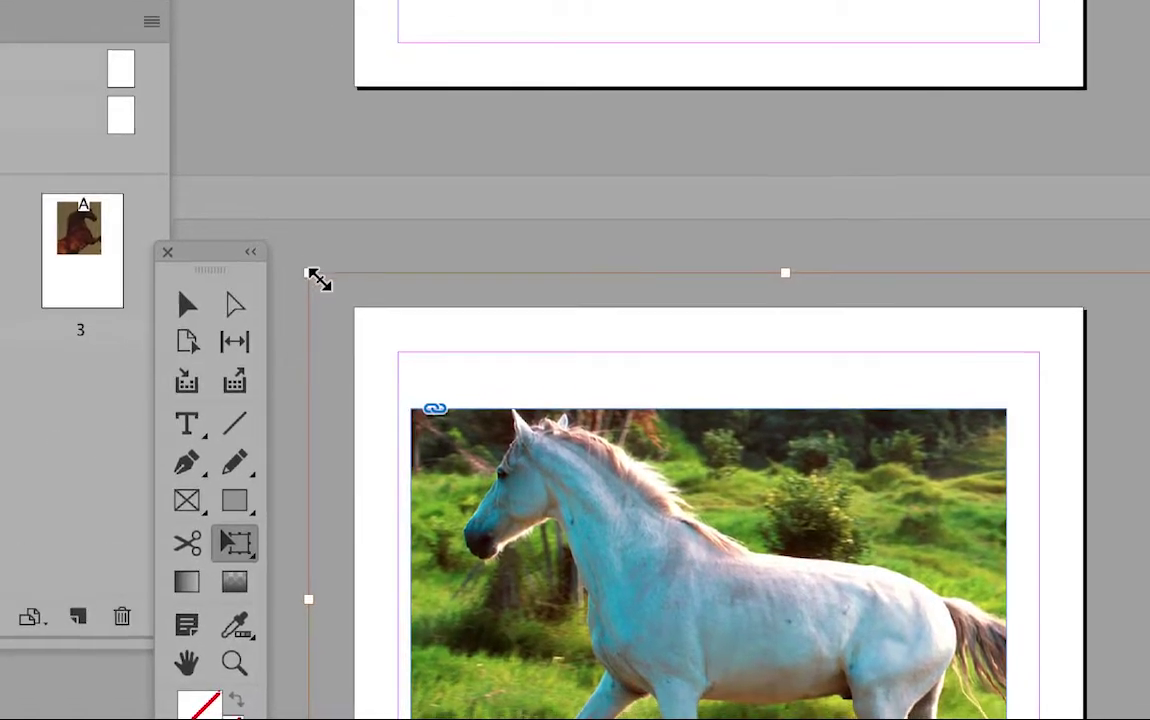
drag(320, 280, 384, 319)
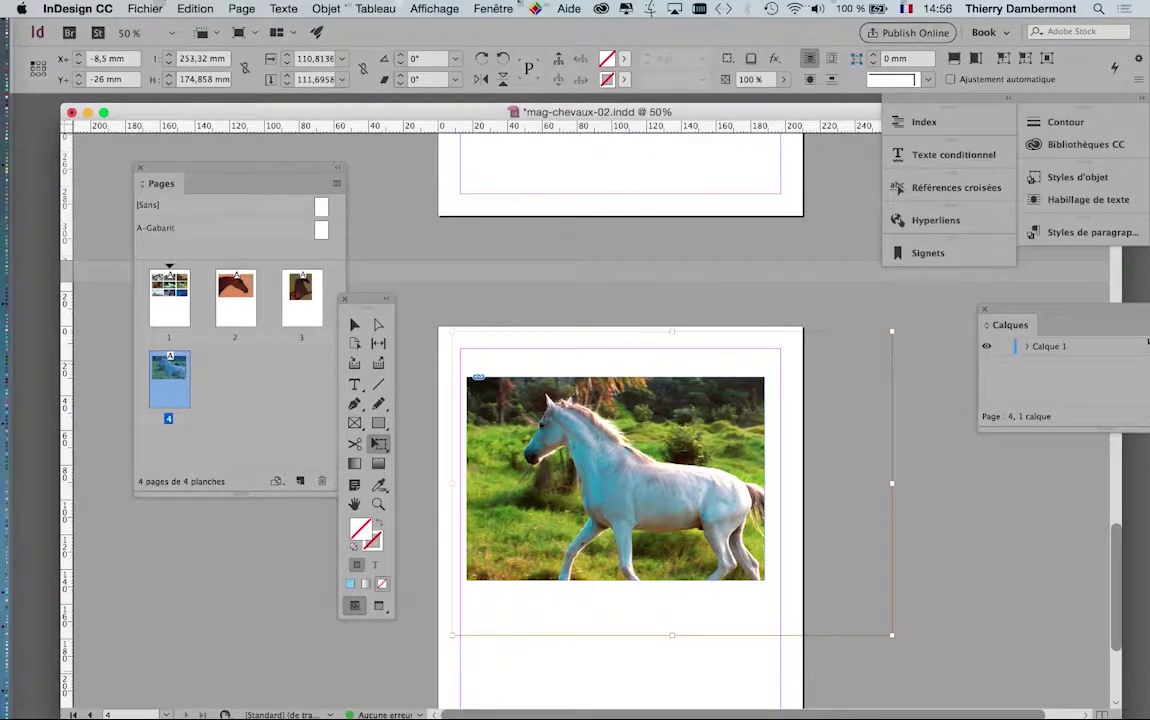
drag(892, 635, 794, 638)
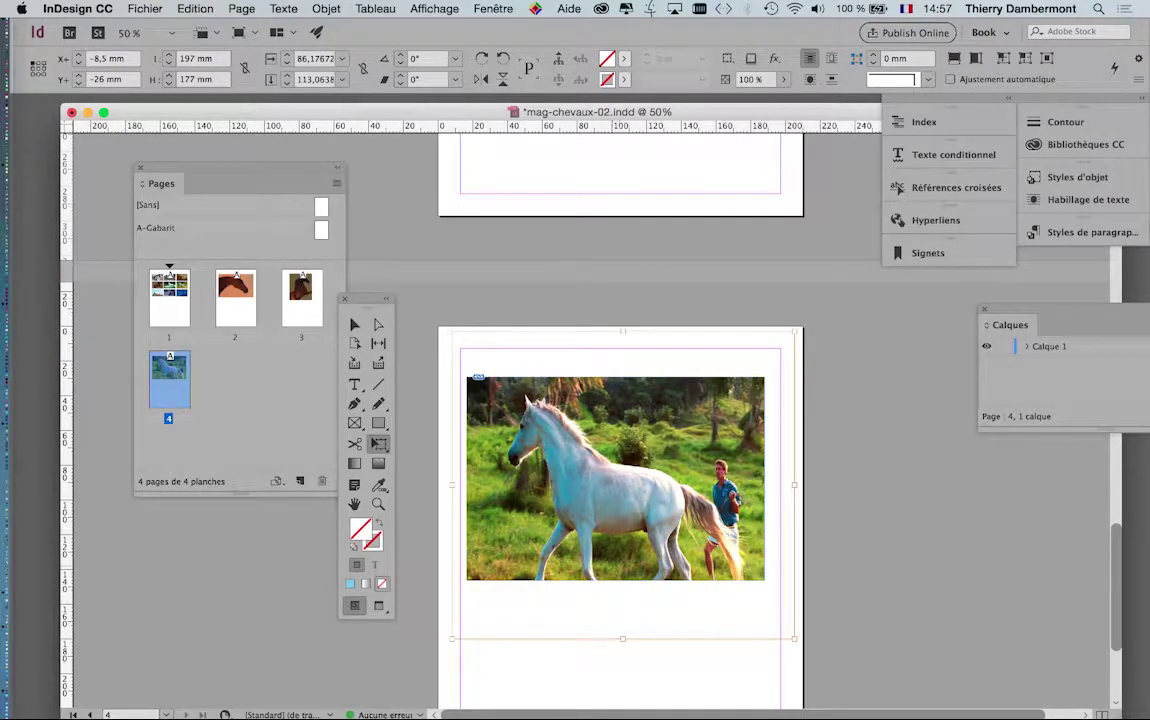
drag(625, 456, 626, 433)
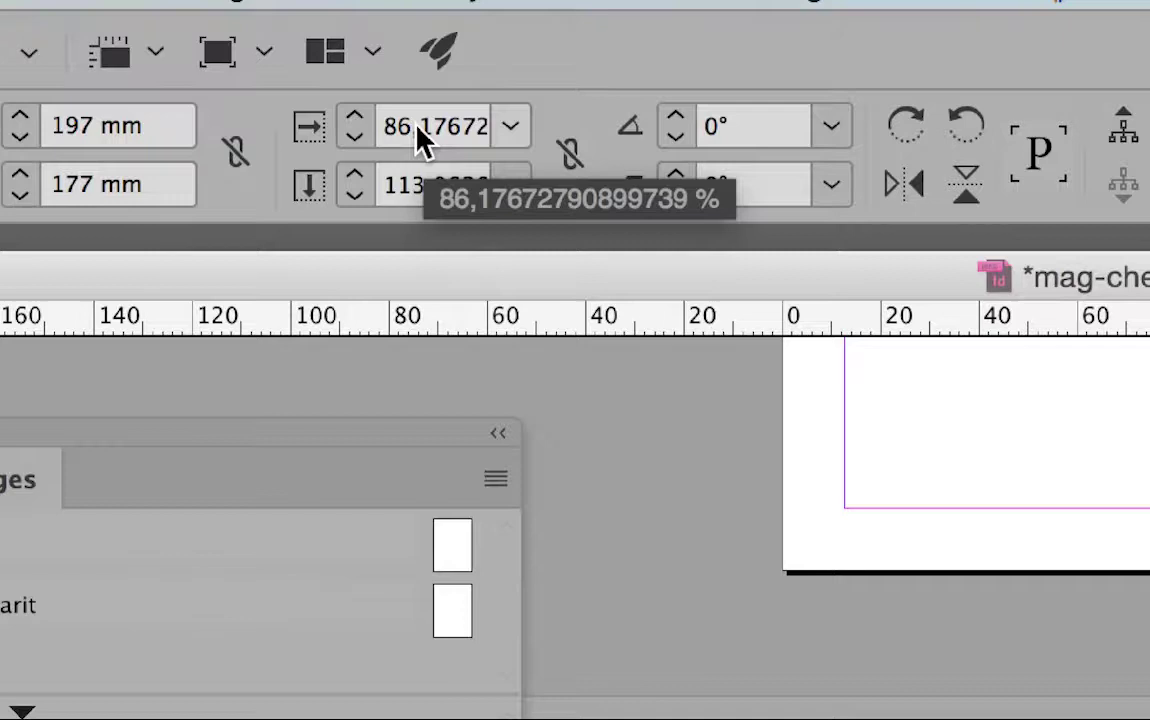
Set the picture content's horizontal and vertical scale percentages both to 100 %
click(418, 128)
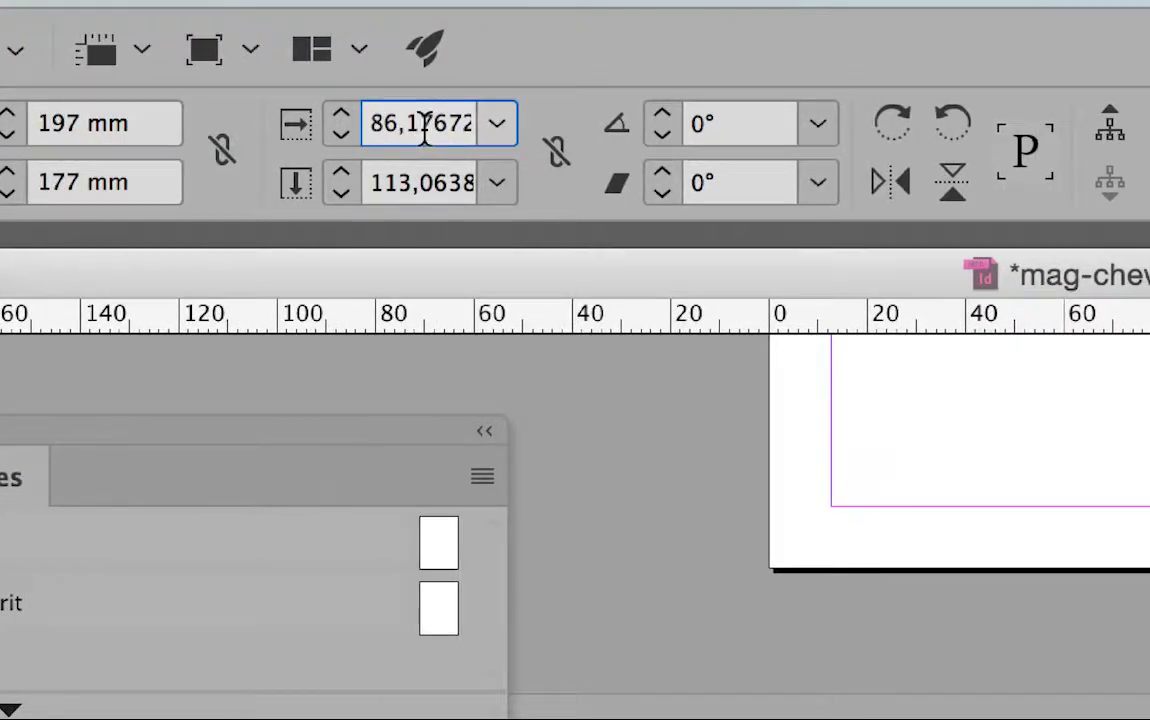
double_click(424, 128)
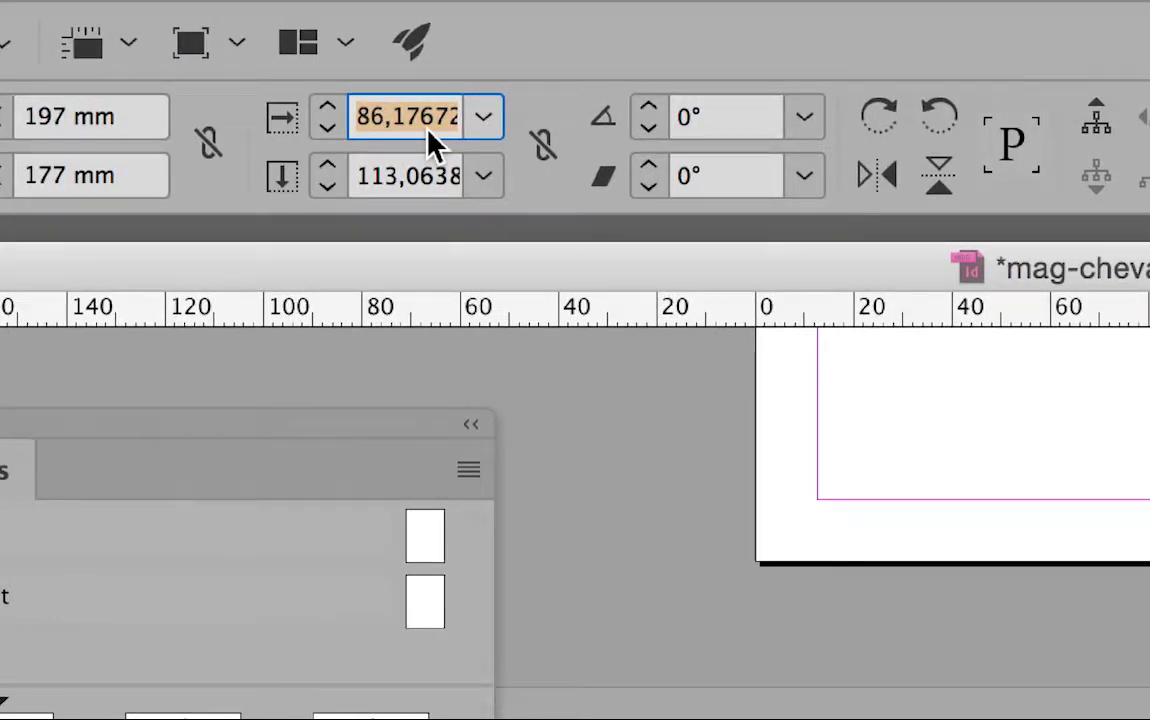
text(100%)
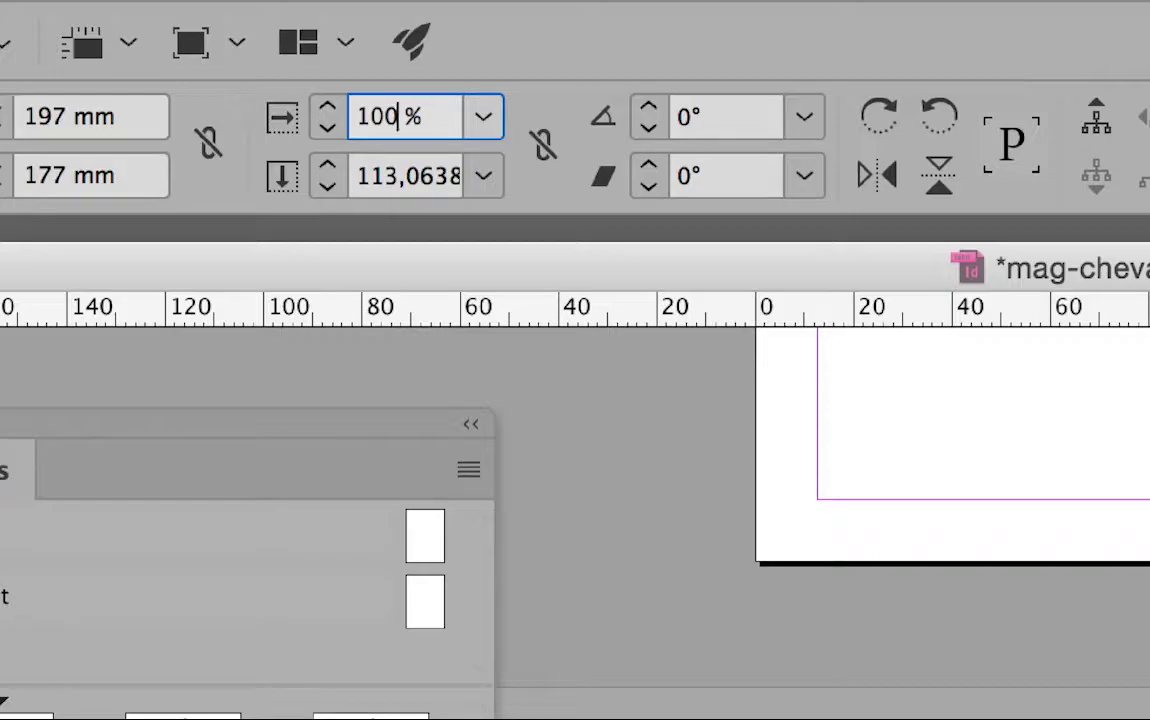
key(Tab)
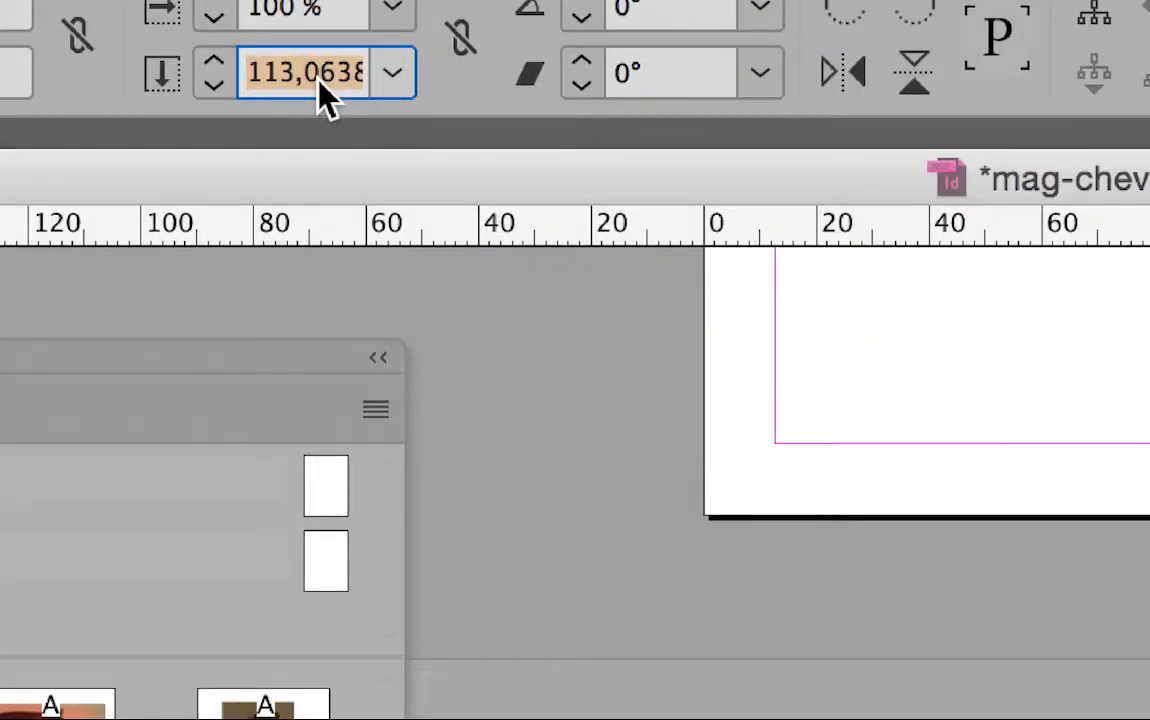
text(100)
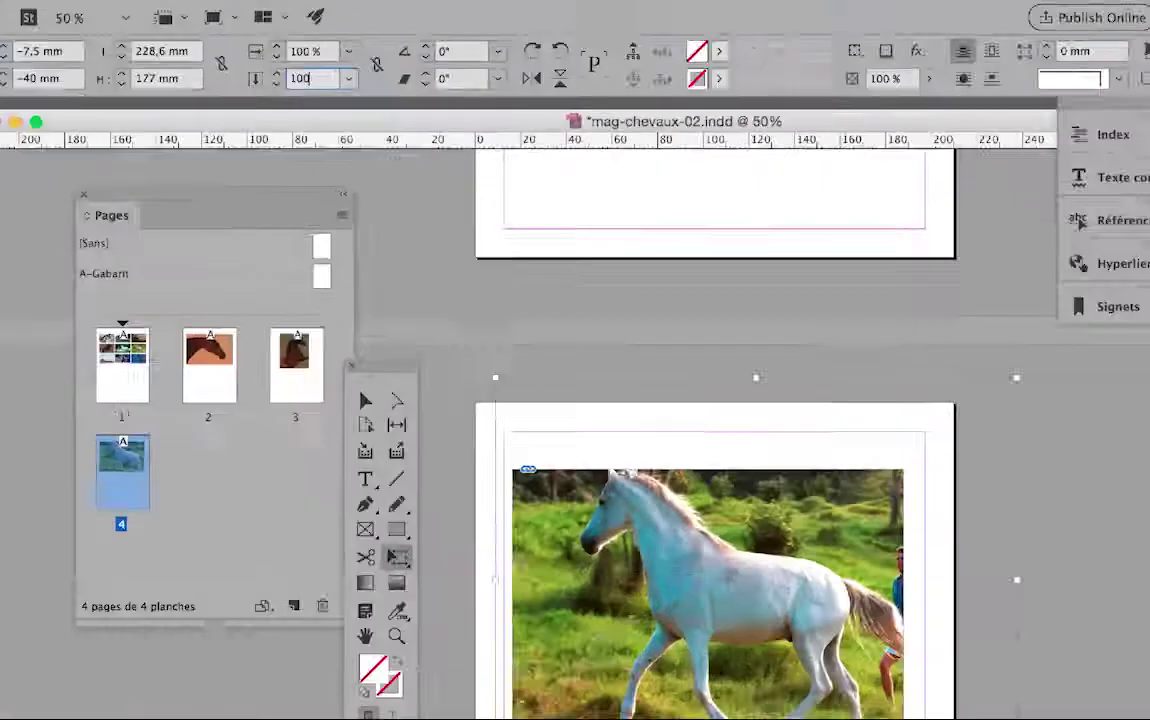
key(Return)
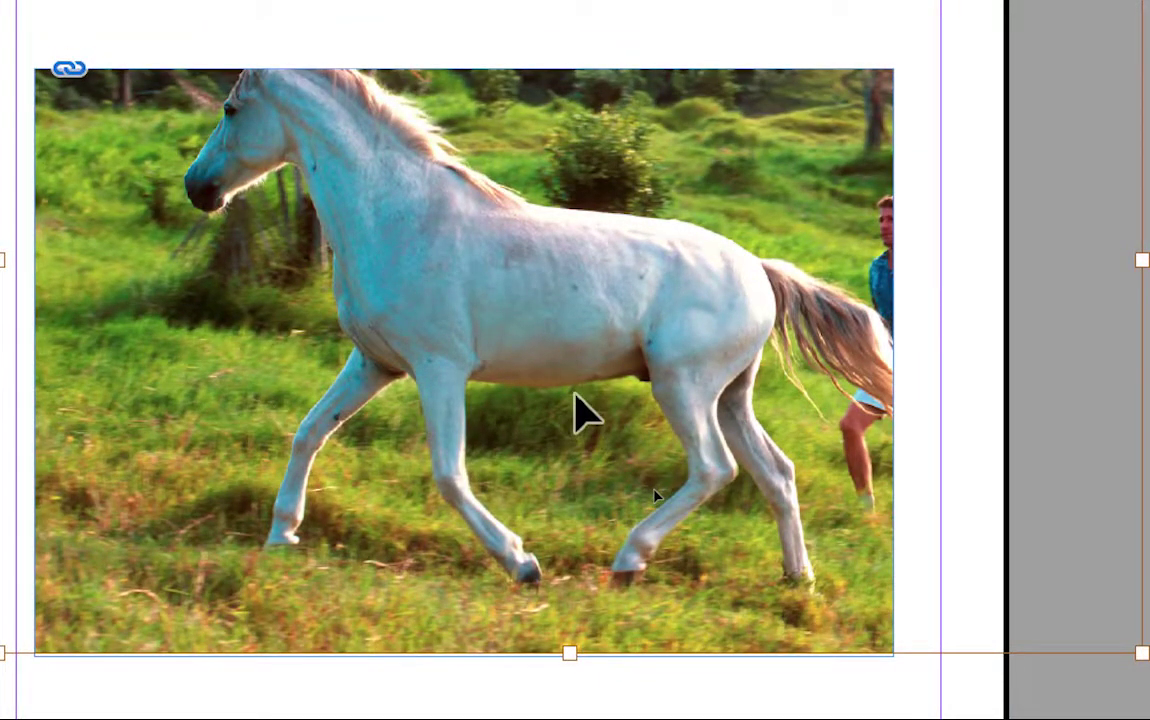
Reposition the picture content inside its frame to about X -27 mm, Y -29 mm, framing the whole horse and the man behind it
drag(574, 392, 474, 443)
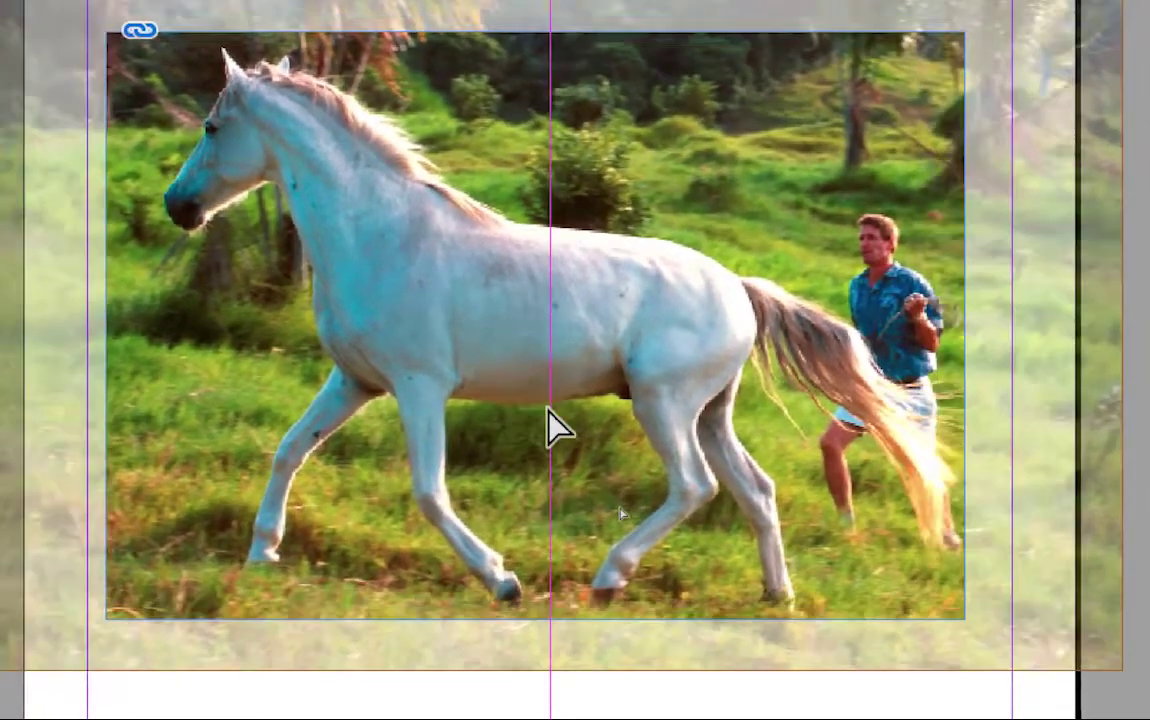
drag(547, 409, 547, 411)
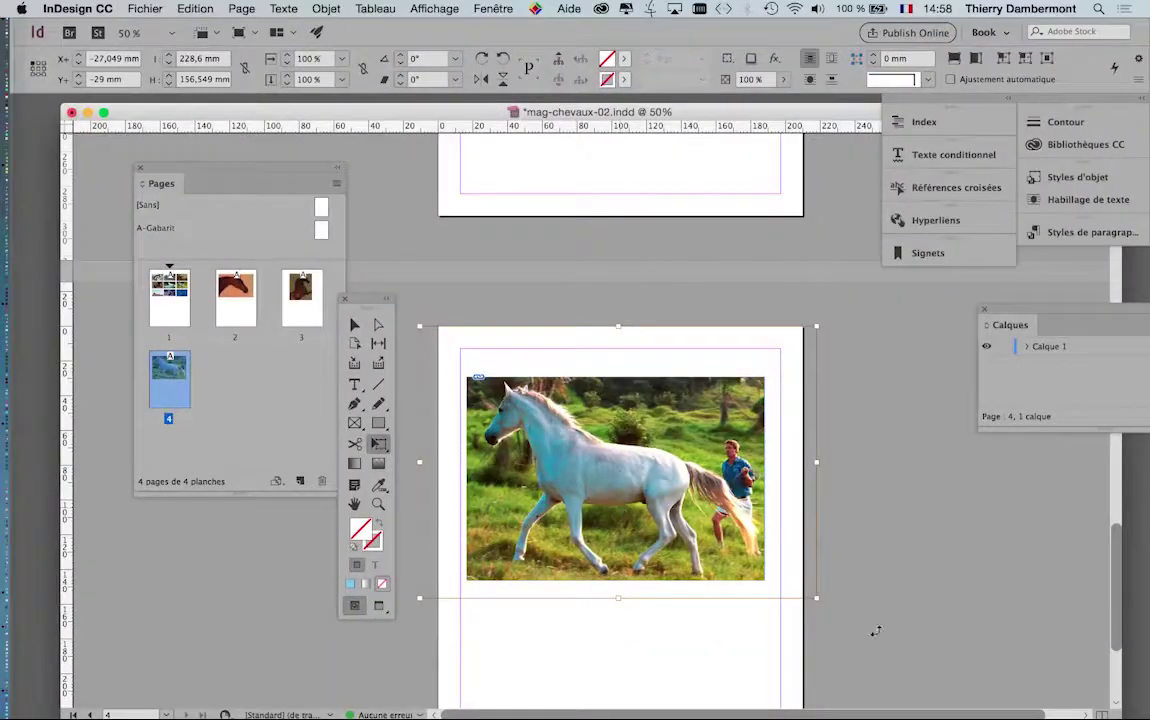
drag(909, 633, 909, 633)
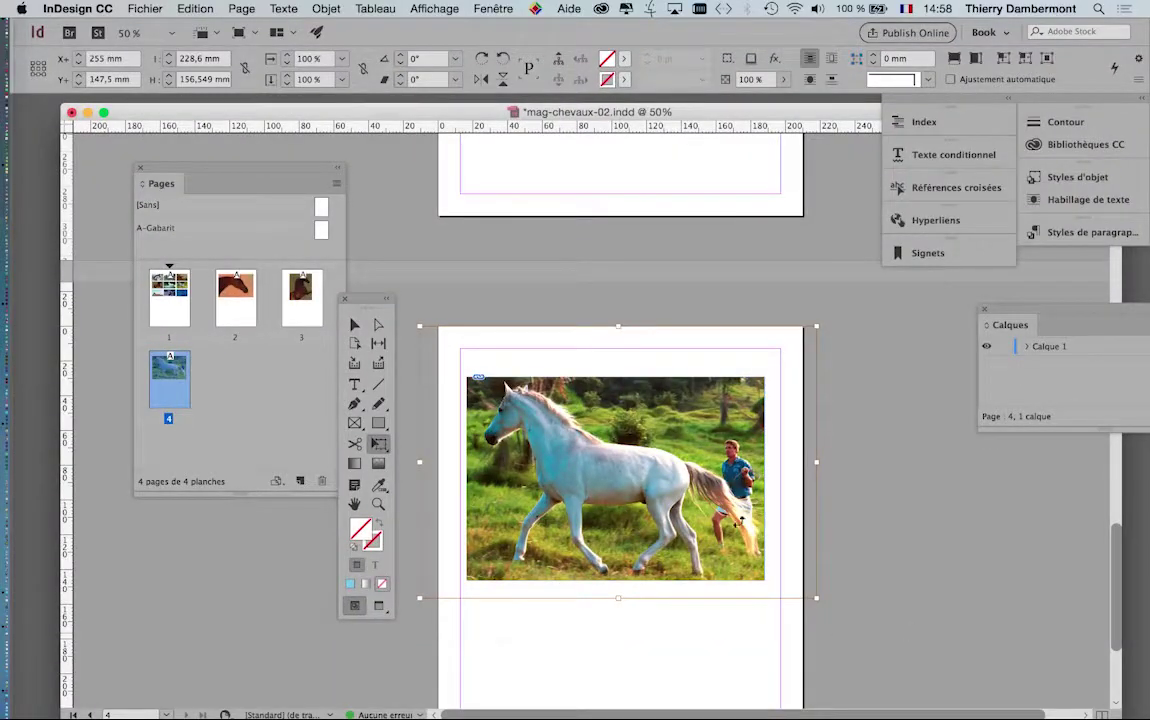